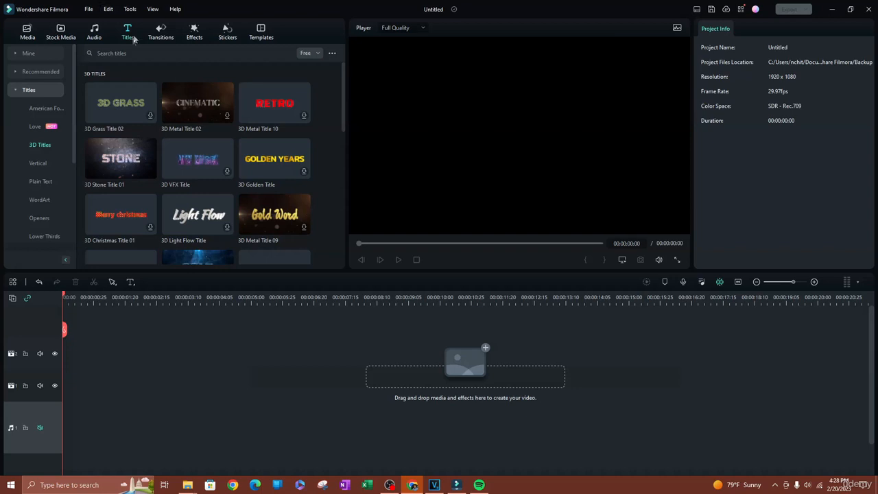
Step: Browse the titles library and show its 3D Titles category
left_click(94, 32)
left_click(126, 31)
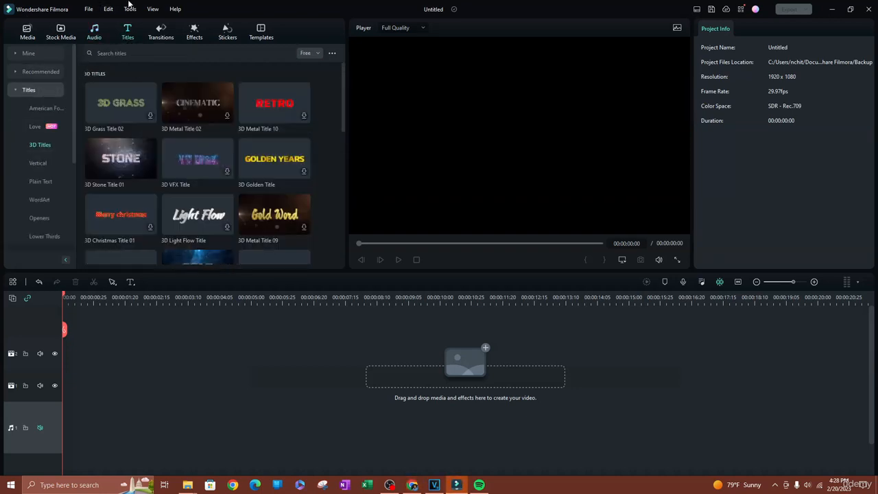
left_click(11, 92)
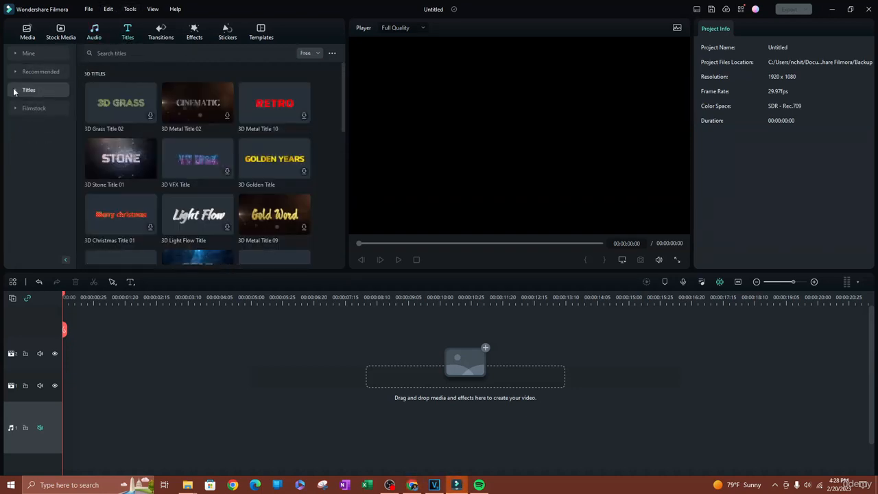
left_click(14, 92)
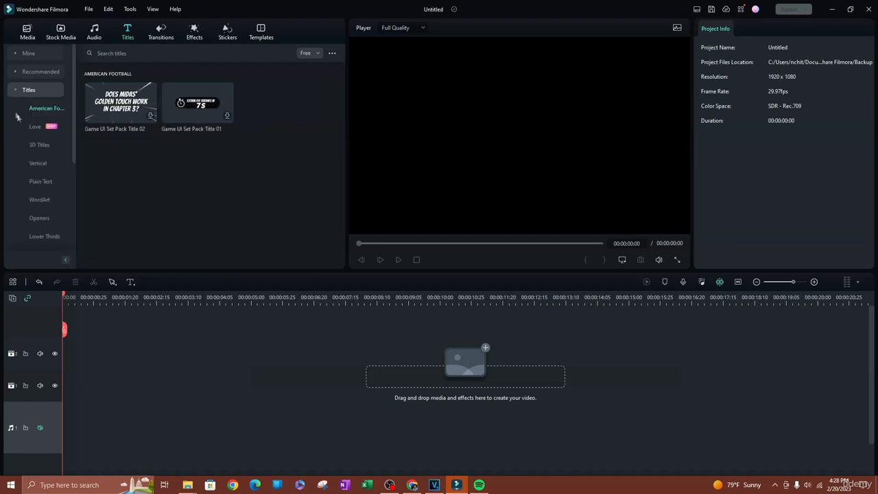
left_click(40, 147)
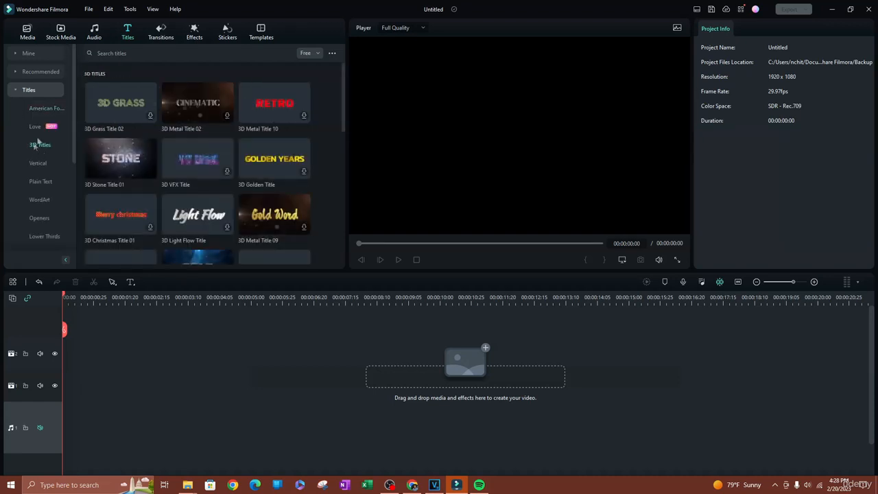
Step: Compare the 3D titles under the Paid and All filters, and set the filter back to Free
left_click(313, 56)
left_click(317, 90)
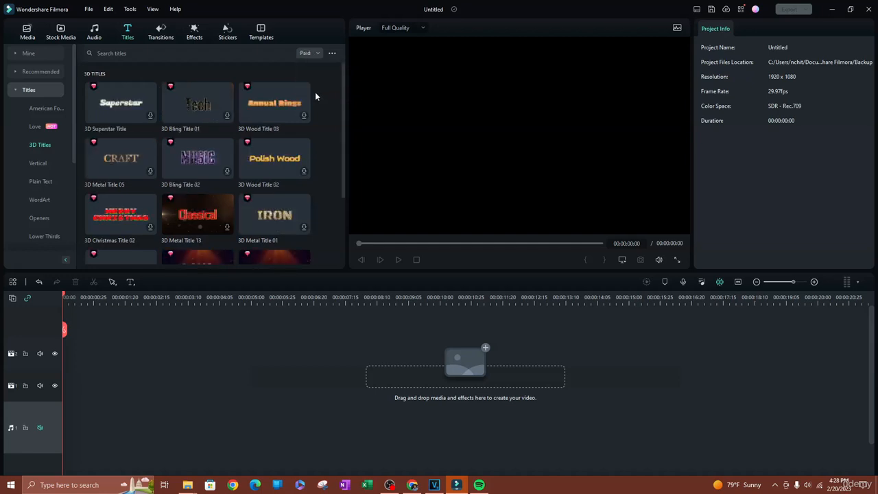
left_click(310, 55)
left_click(314, 64)
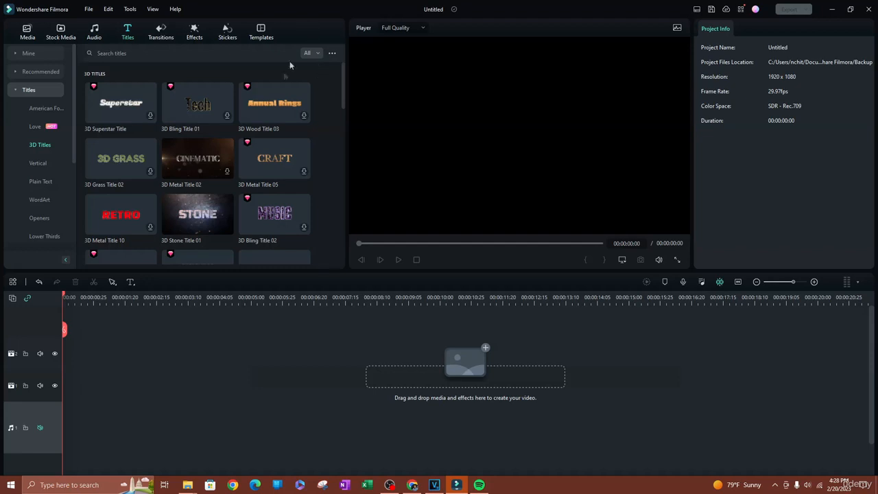
left_click(309, 55)
left_click(315, 76)
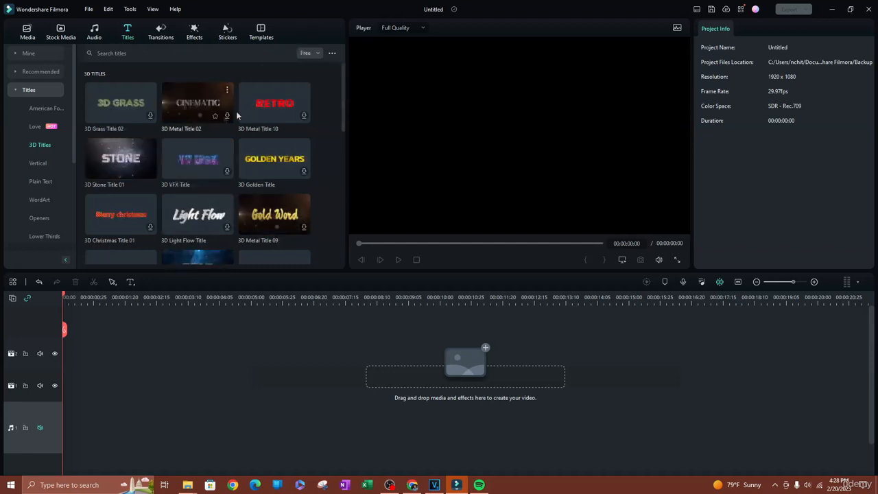
Step: Add 3D Stone Title 01 at the start of video track 2 and preview its playback
mouse_move(344, 106)
left_mouse_down()
mouse_move(366, 216)
mouse_move(349, 96)
left_mouse_up()
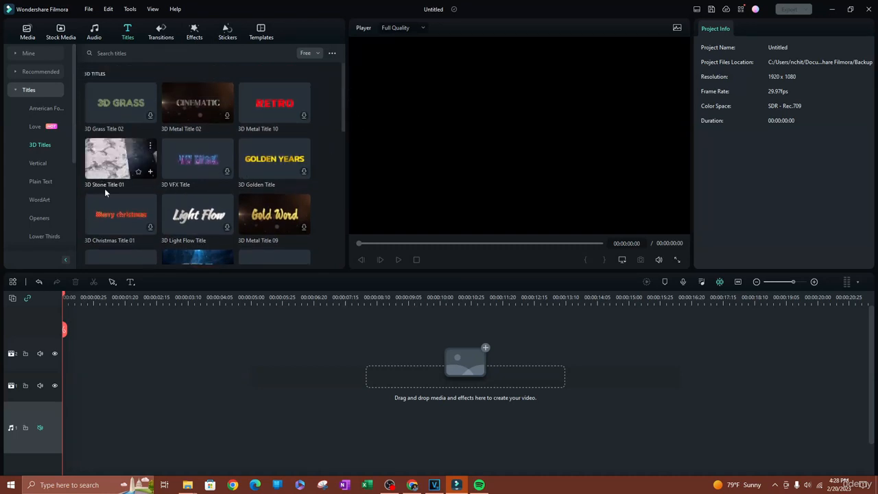
left_click_drag(104, 171, 68, 353)
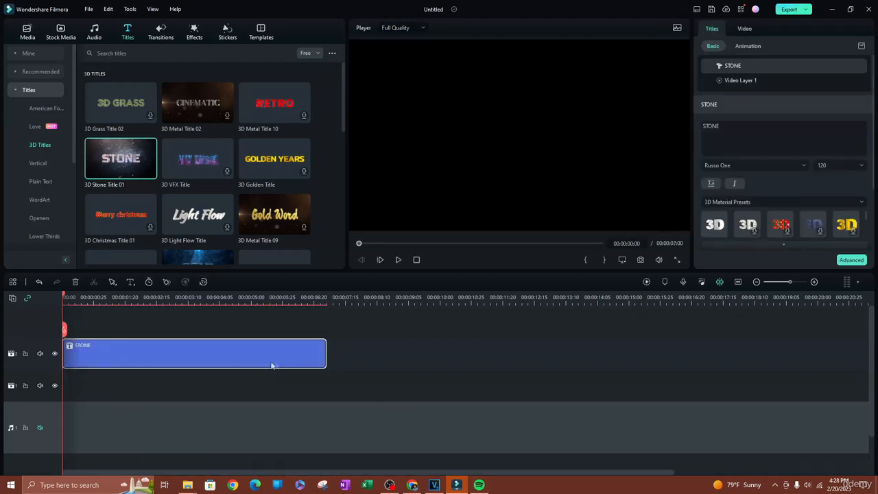
left_click(399, 260)
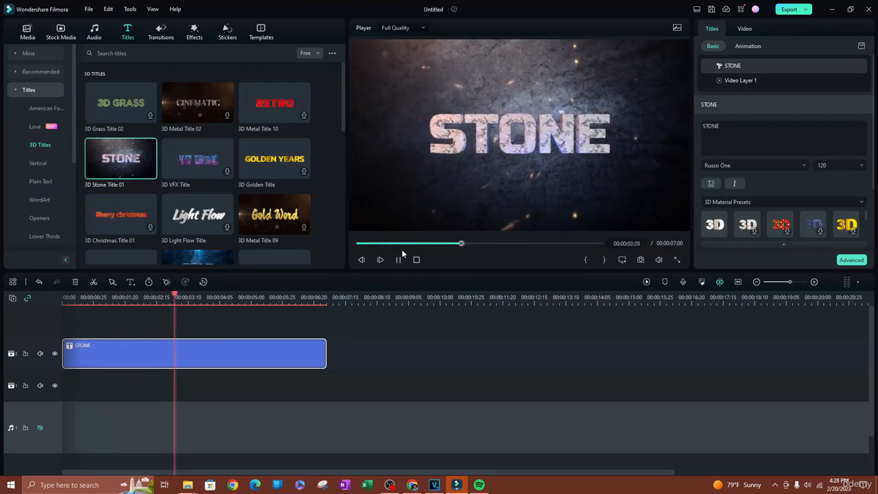
left_click(400, 258)
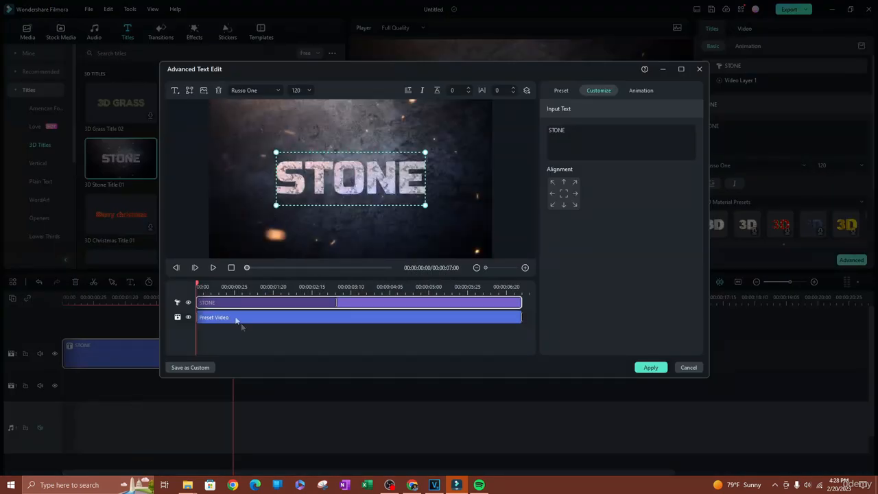
Step: Try shortening the STONE text's opening animation to about 1.2 seconds in the advanced text editor, and play it back
left_click_drag(199, 285, 260, 295)
left_click(383, 305)
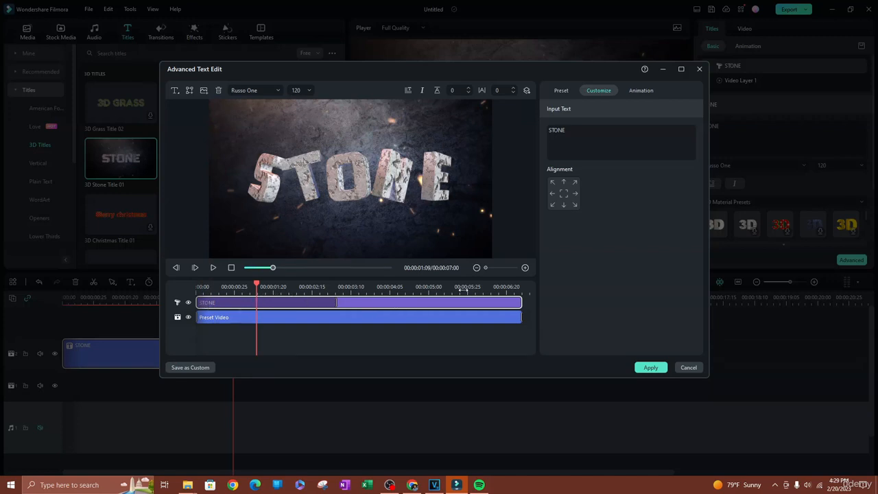
left_click_drag(335, 302, 136, 290)
key("space")
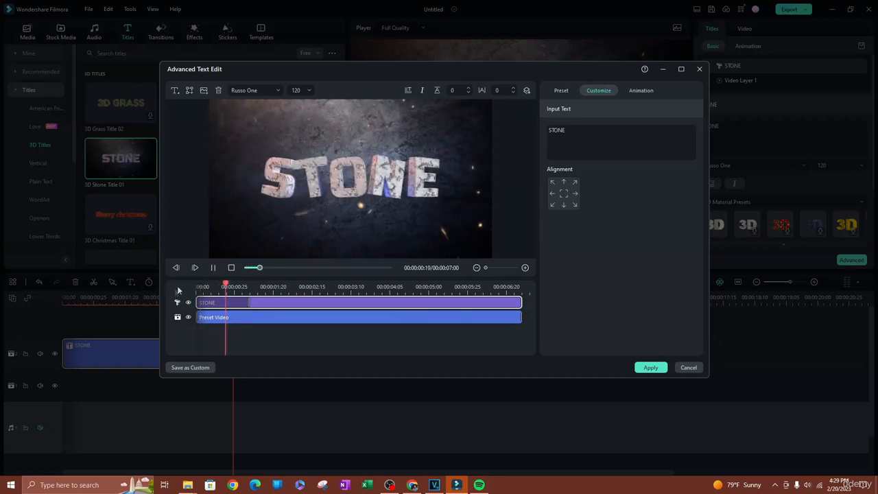
key("space")
Step: Preview the STONE text with a nearly instant opening animation, and lengthen the animation to about 2.8 seconds
left_click_drag(253, 302, 210, 303)
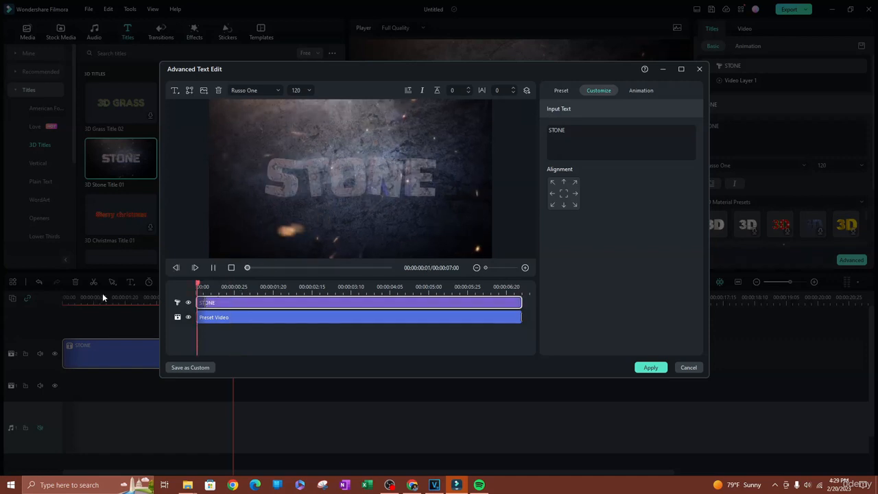
key("space")
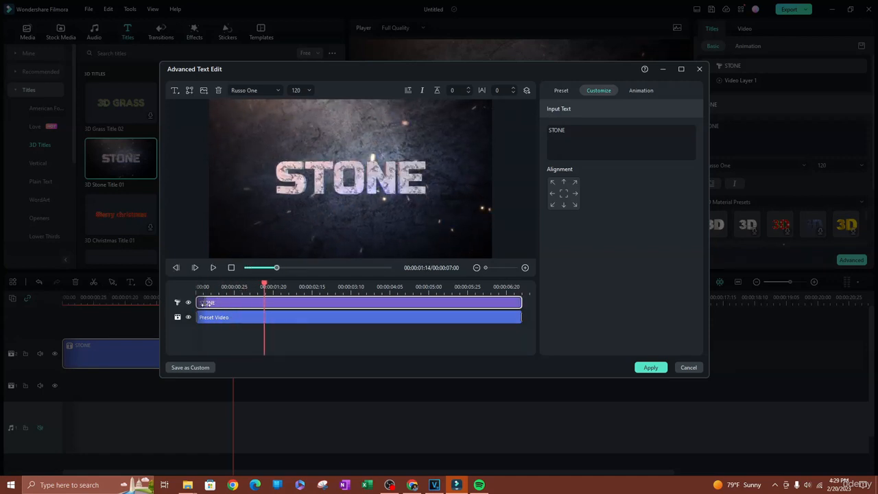
left_click_drag(206, 303, 329, 304)
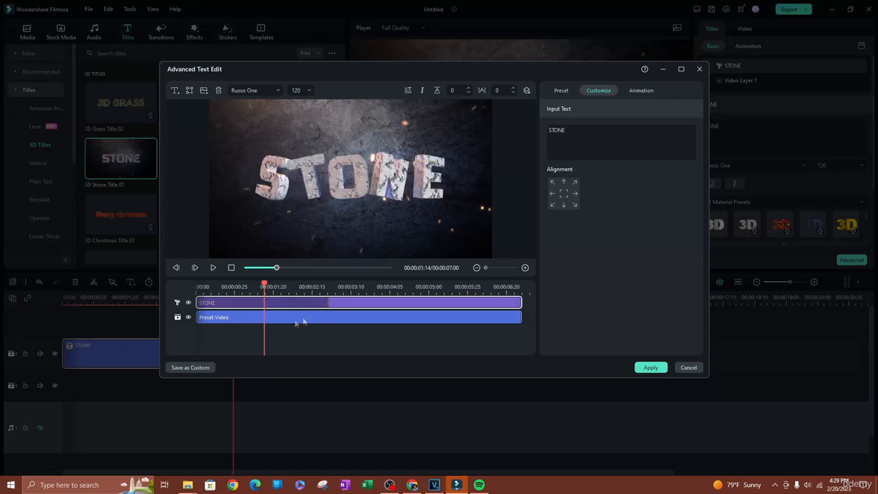
Step: Temporarily hide the STONE text layer to preview the Preset Video background alone, and show the text layer again
left_click(220, 320)
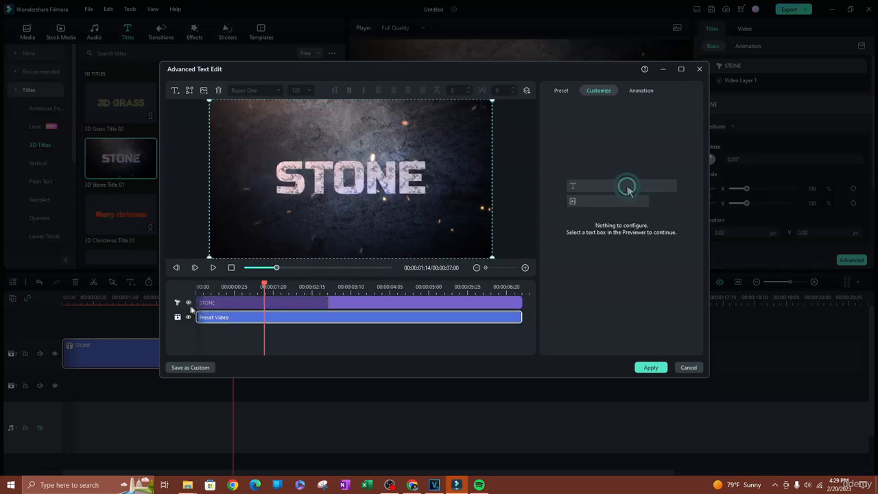
left_click(188, 303)
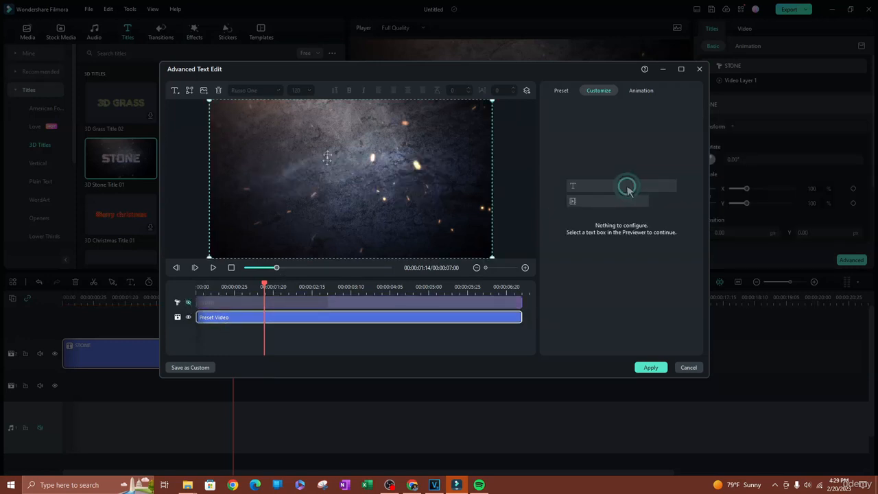
key("space")
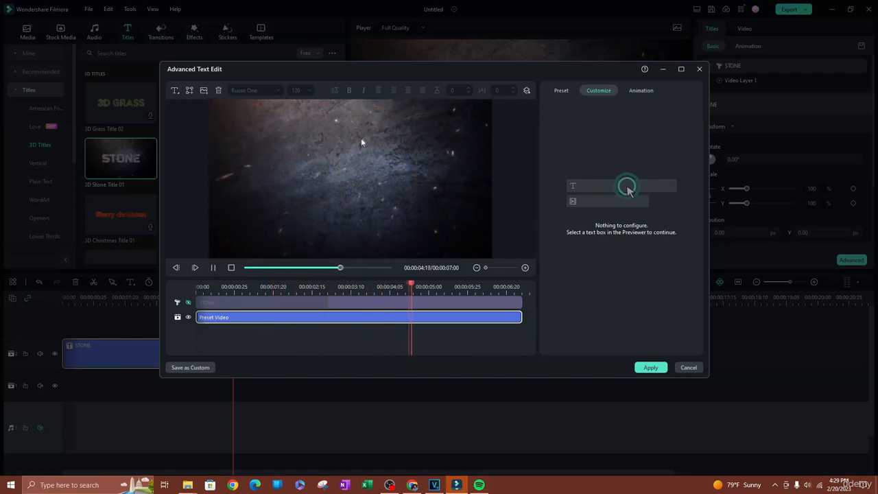
key("space")
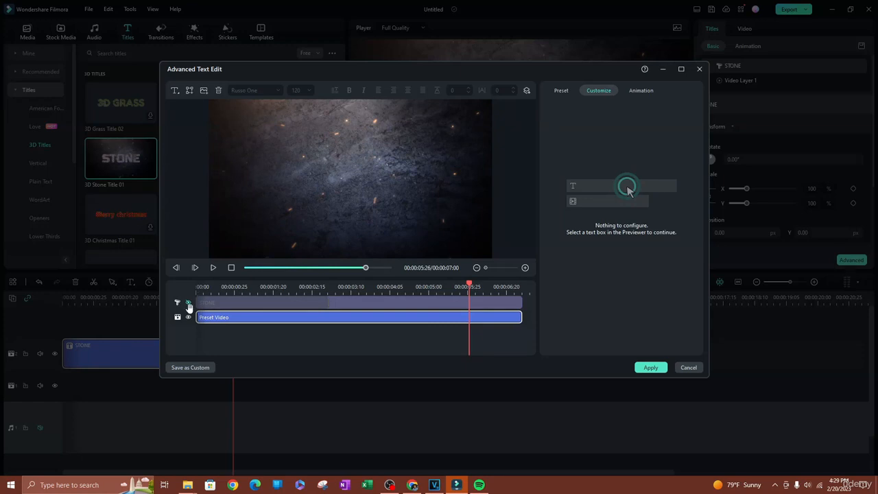
left_click(187, 302)
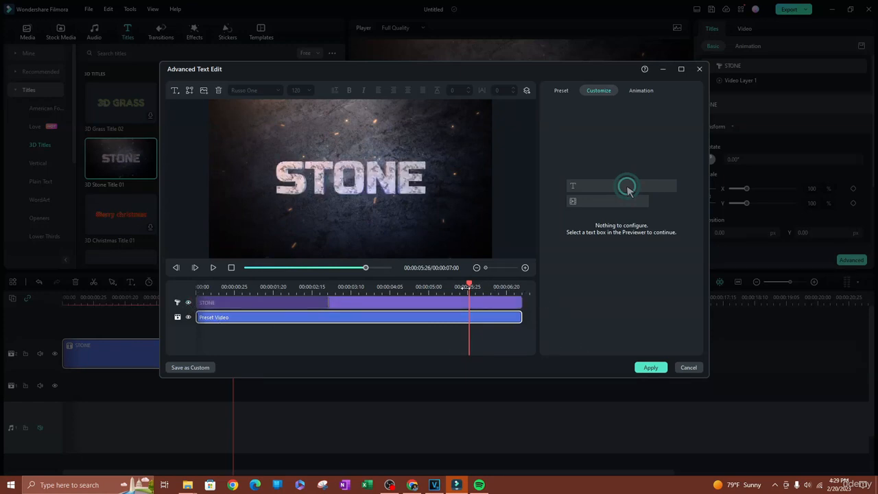
Step: Replace the STONE text with "3D TEXT" and play the title from the start
key("Home")
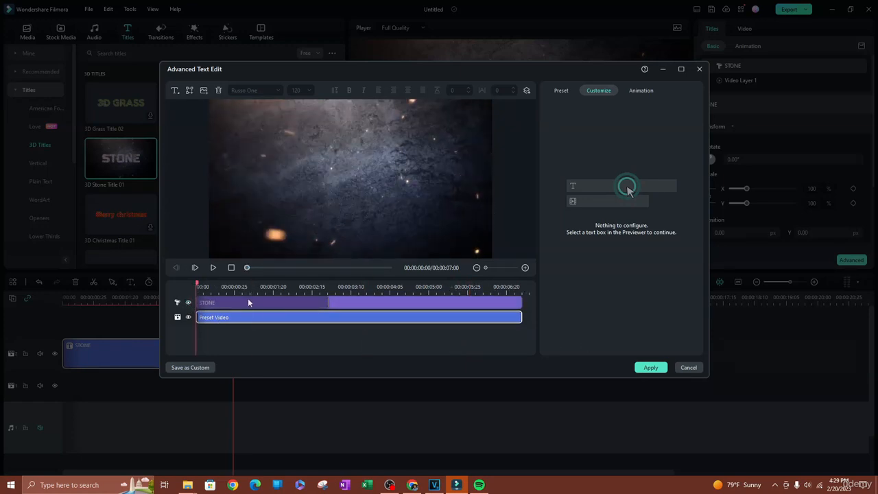
left_click(248, 303)
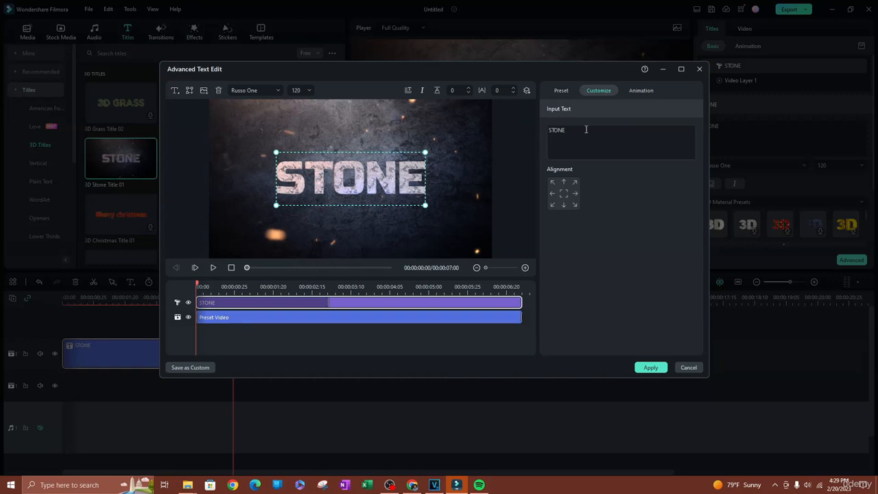
left_click_drag(586, 130, 484, 134)
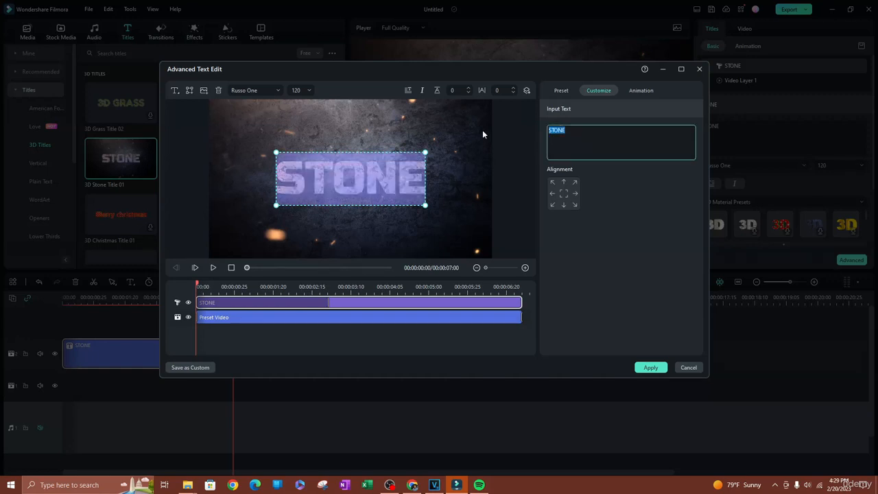
type("3D")
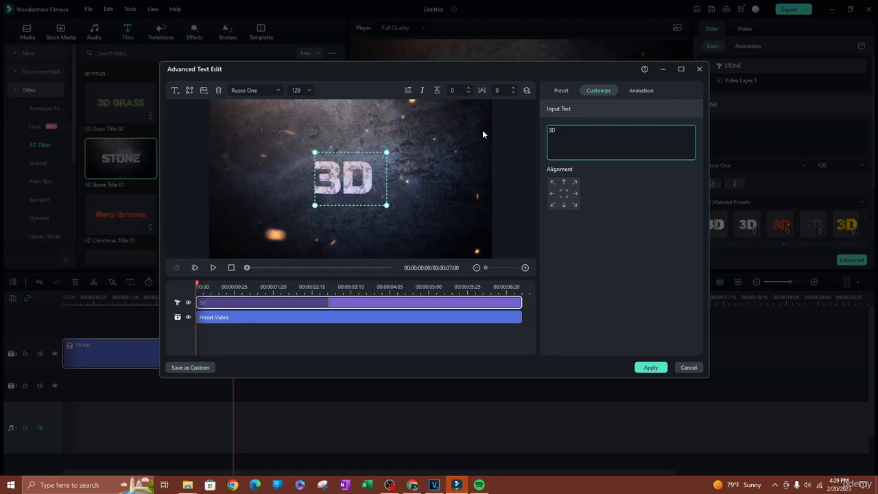
type(" TEXT")
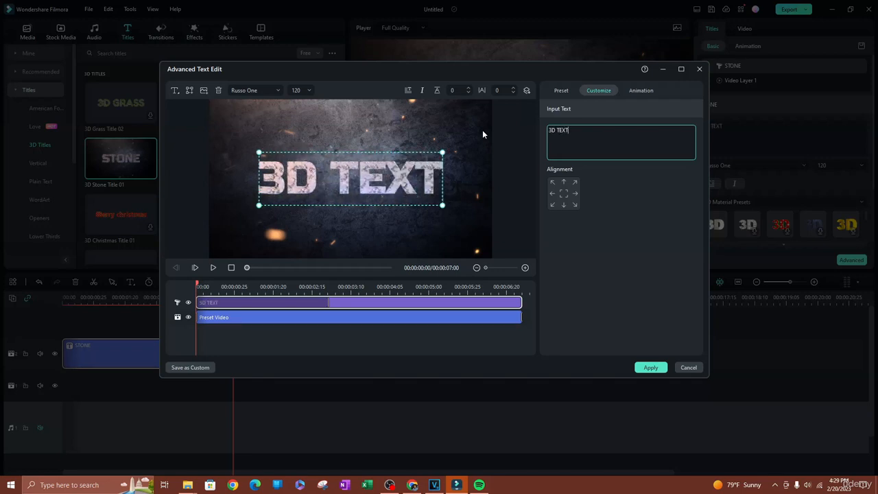
left_click(212, 268)
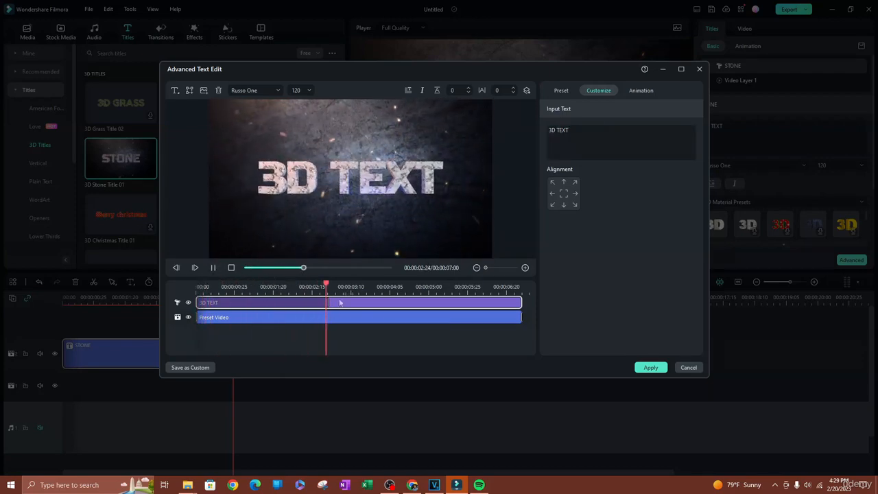
key("space")
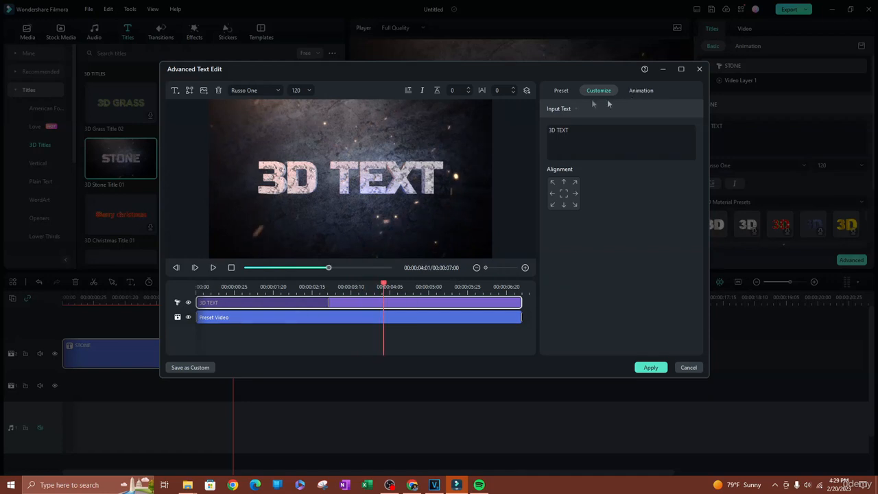
Step: Preview the white dotted 3D material preset on the 3D TEXT title, and apply the blue preset with gold edges
left_click(563, 90)
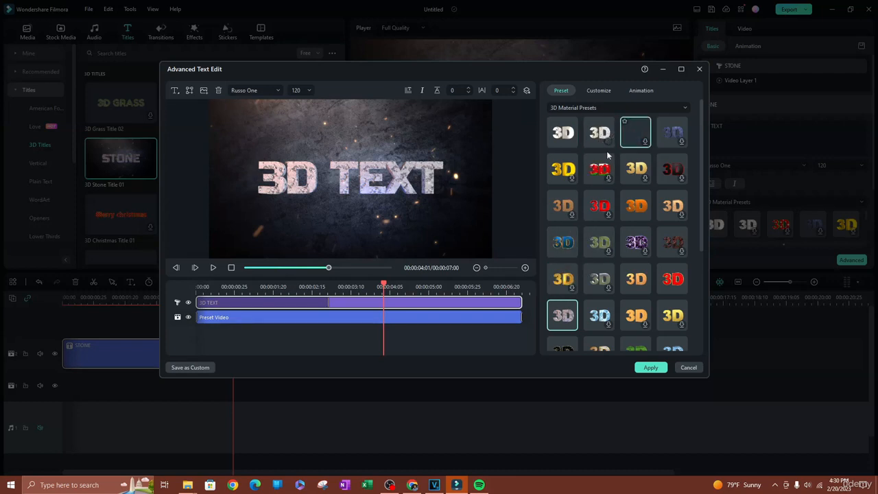
scroll(659, 314, "down", 3)
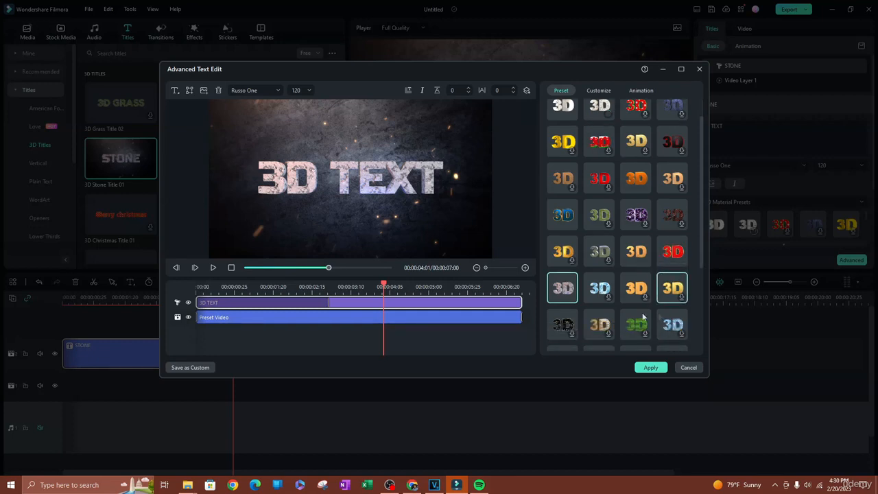
scroll(619, 283, "down", 2)
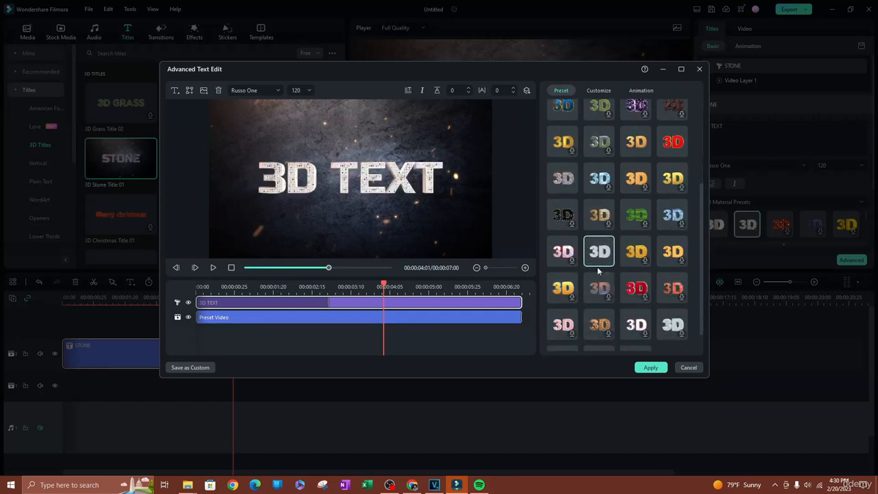
scroll(599, 275, "up", 3)
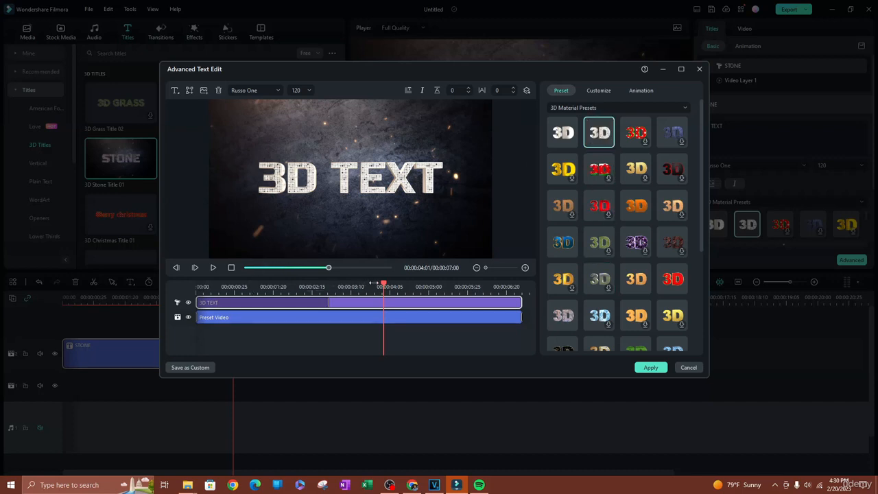
left_click_drag(383, 284, 134, 277)
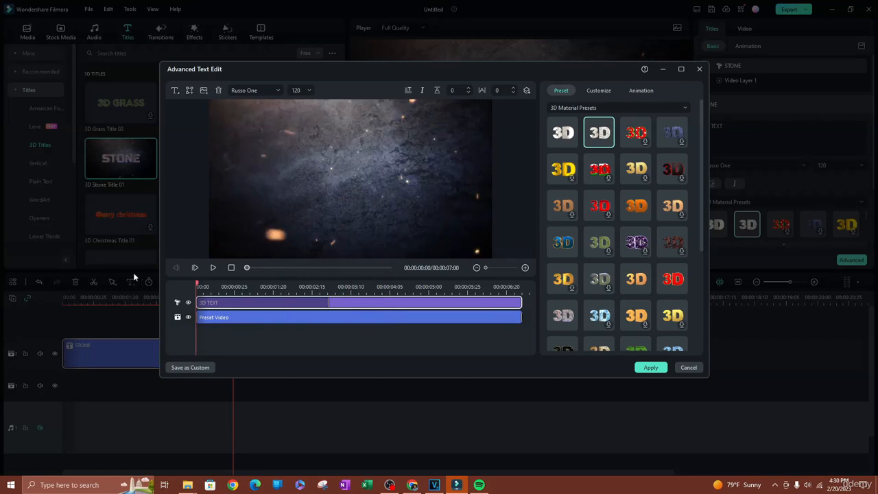
left_click(213, 268)
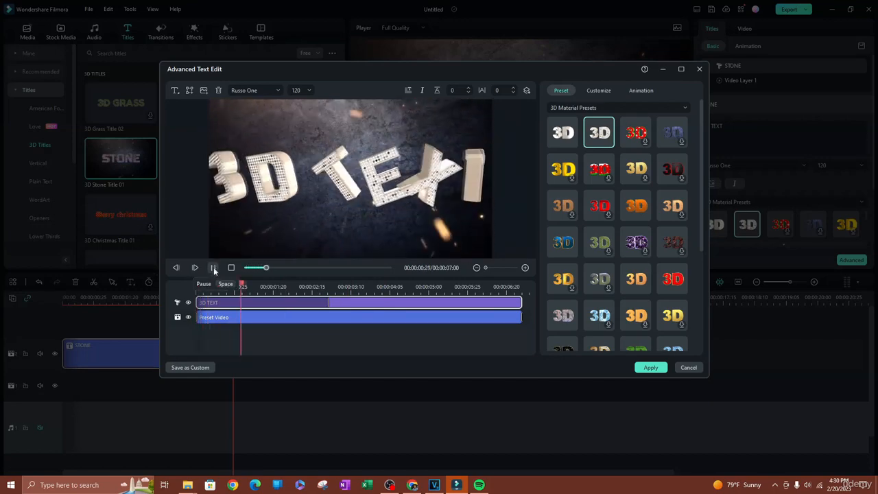
left_click(571, 247)
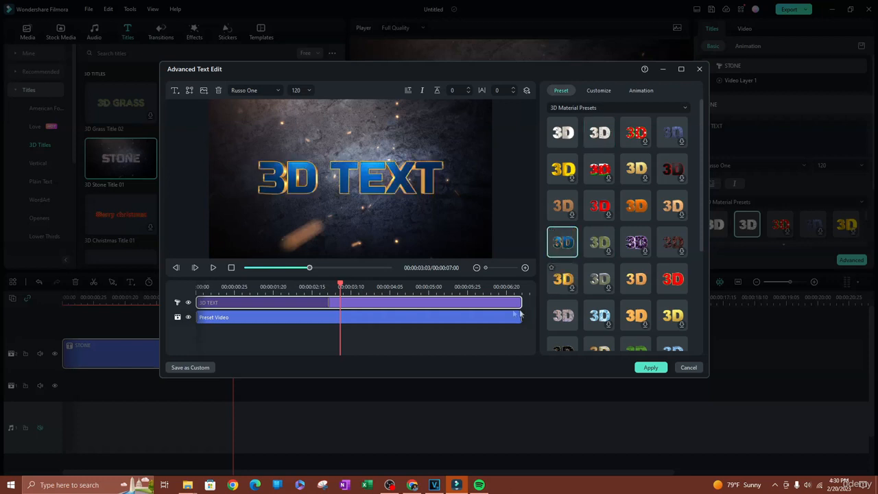
Step: Replay the 3D TEXT title from the start, delete its Preset Video background layer, and apply the advanced text edits
left_click_drag(380, 283, 189, 284)
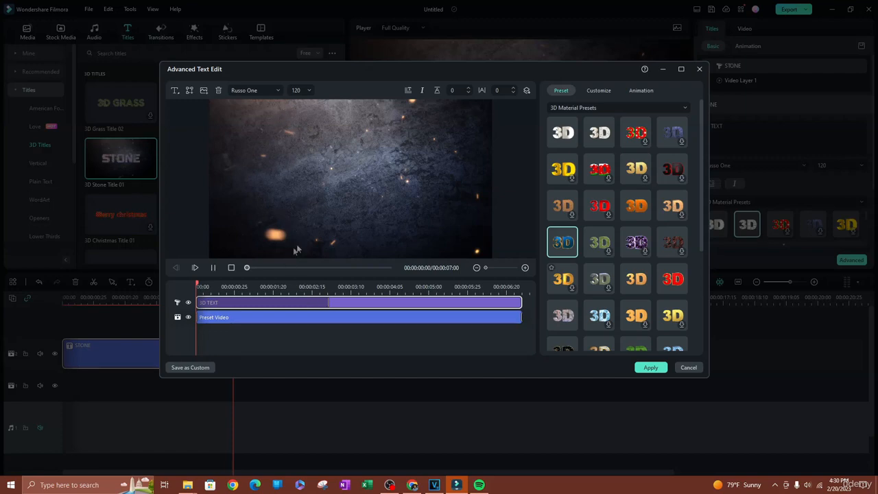
left_click(258, 320)
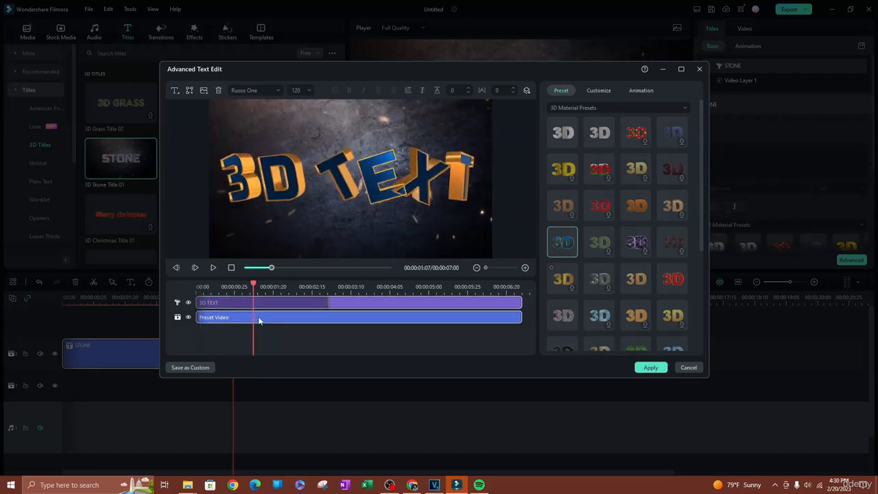
left_click(259, 320)
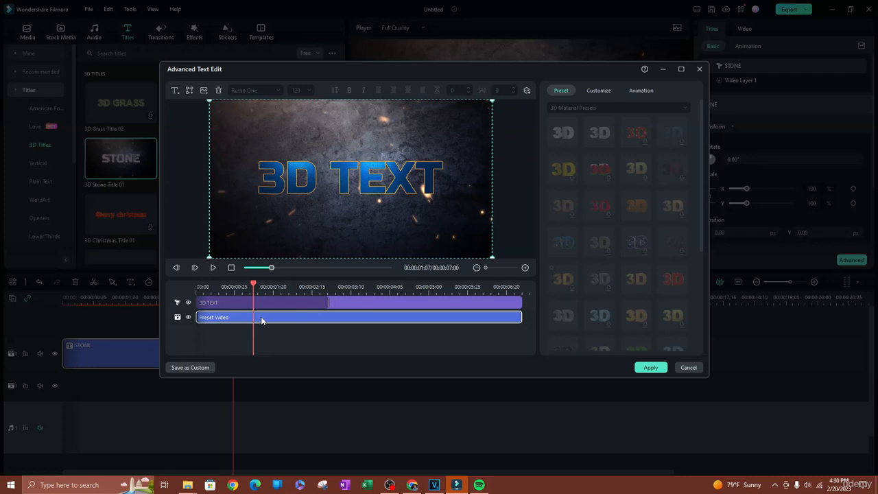
left_click(217, 90)
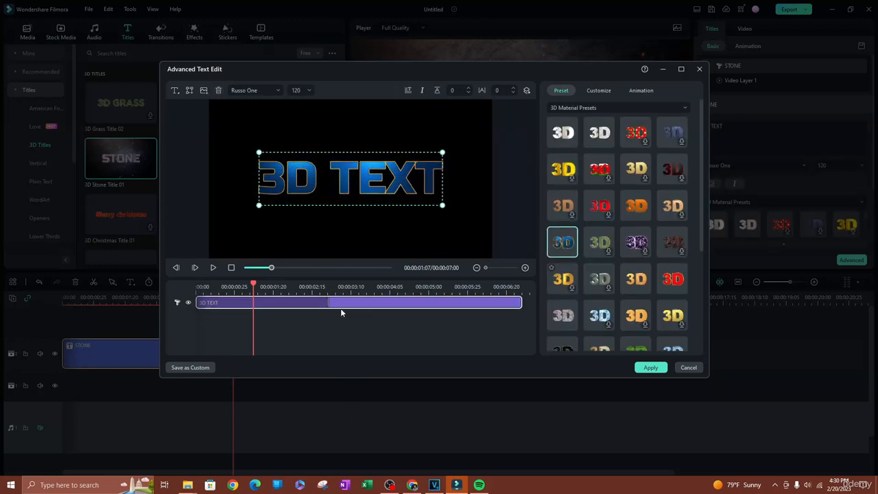
left_click(650, 368)
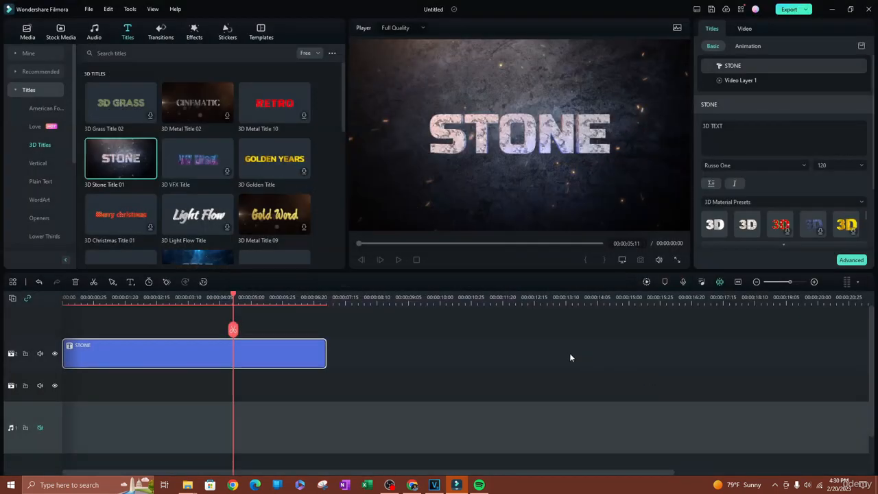
Step: Search the Pexels stock photos for "sky"
left_click(28, 32)
left_click(61, 32)
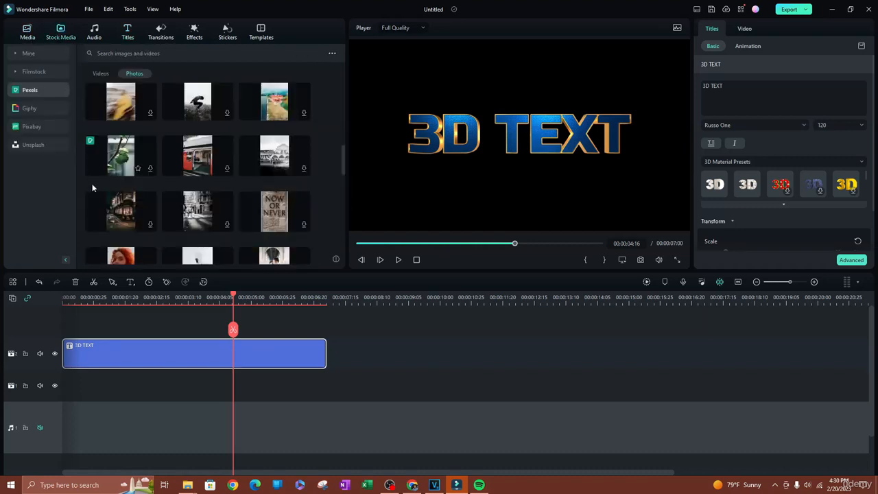
left_click(109, 53)
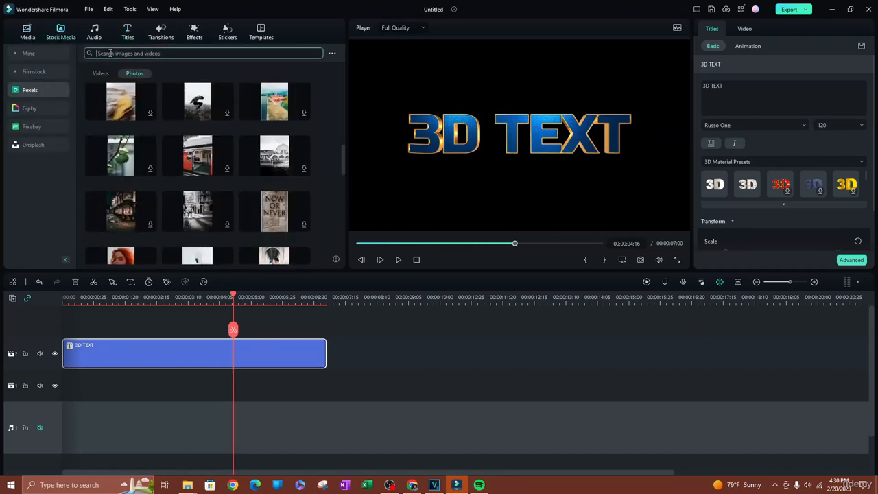
type("sky")
key("Return")
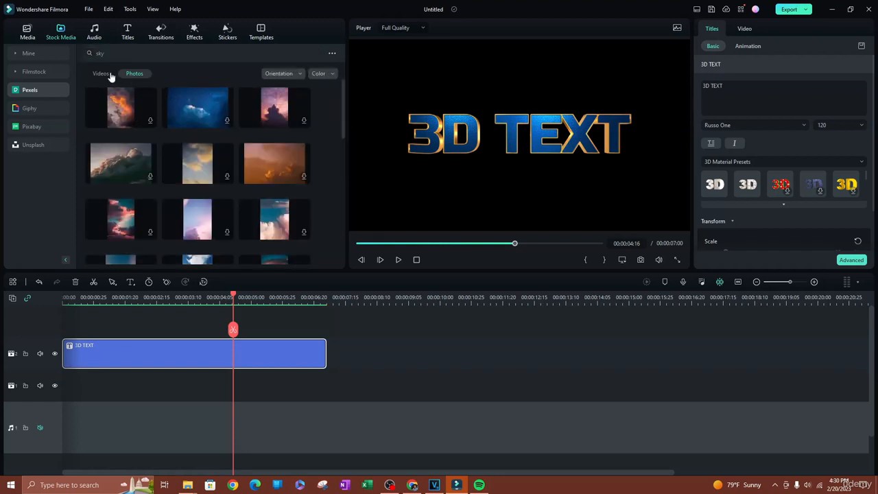
Step: Filter the sky photos by orientation and place the sunset river photo on video track 1, beneath the 3D TEXT title
left_click(275, 74)
left_click(295, 103)
scroll(221, 203, "down", 5)
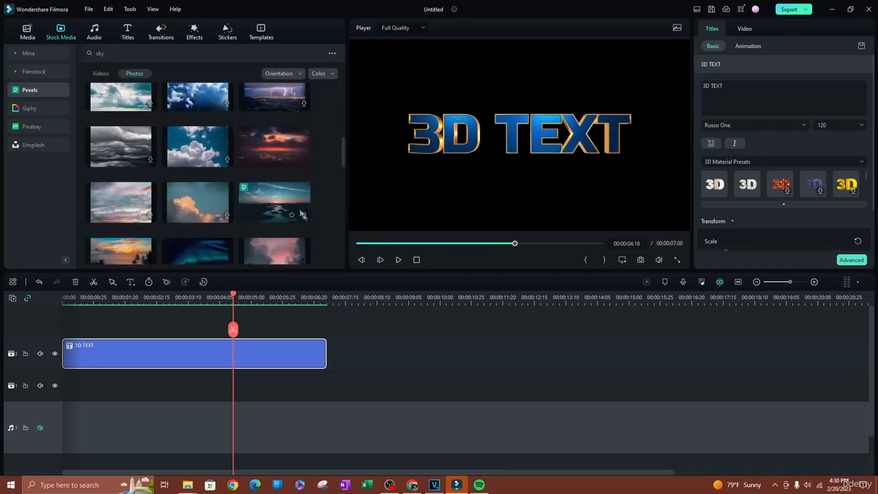
left_click_drag(301, 223, 69, 391)
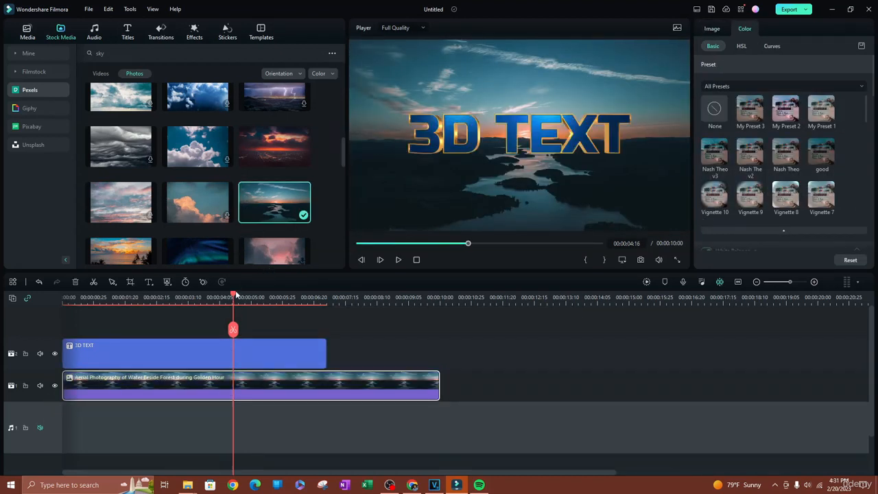
Step: Play the 3D TEXT title over the sunset river photo from the start of the timeline
scroll(233, 296, "down", 3)
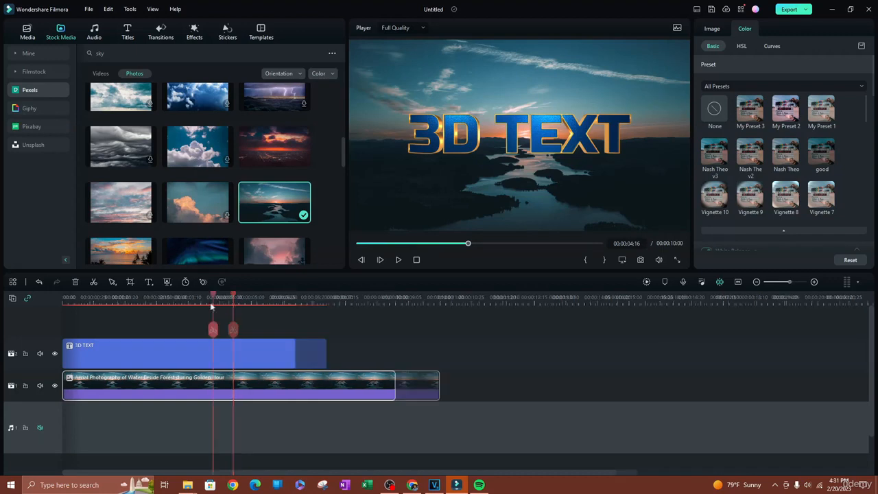
scroll(234, 295, "up", 4)
left_click_drag(235, 297, 1, 308)
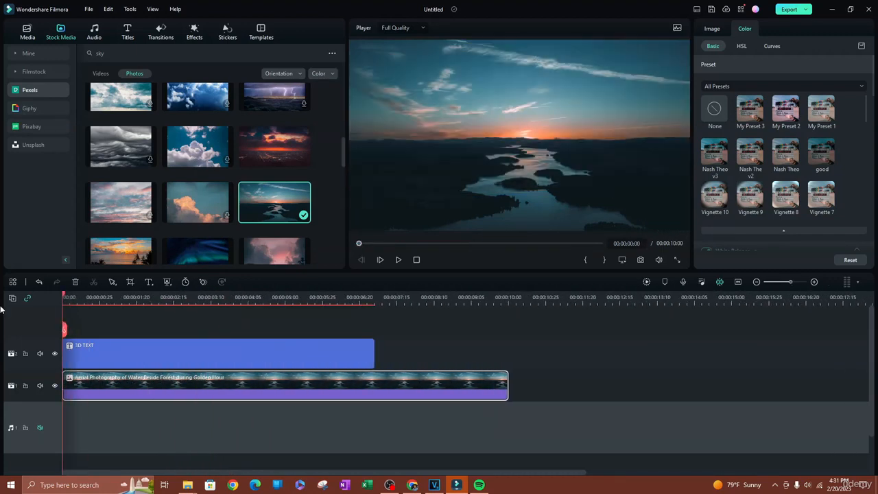
key("space")
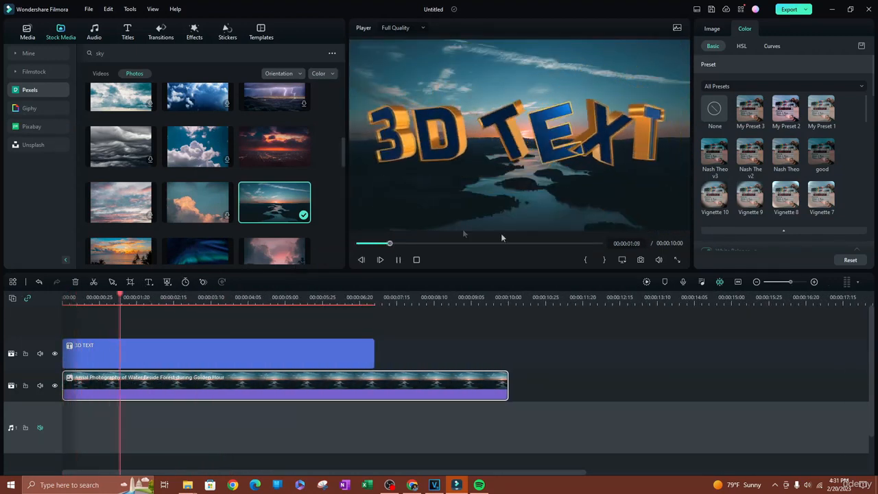
Step: Replace the 3D TEXT title with the 3D White Title at the start of track 2, above the photo, and play it
left_click(267, 354)
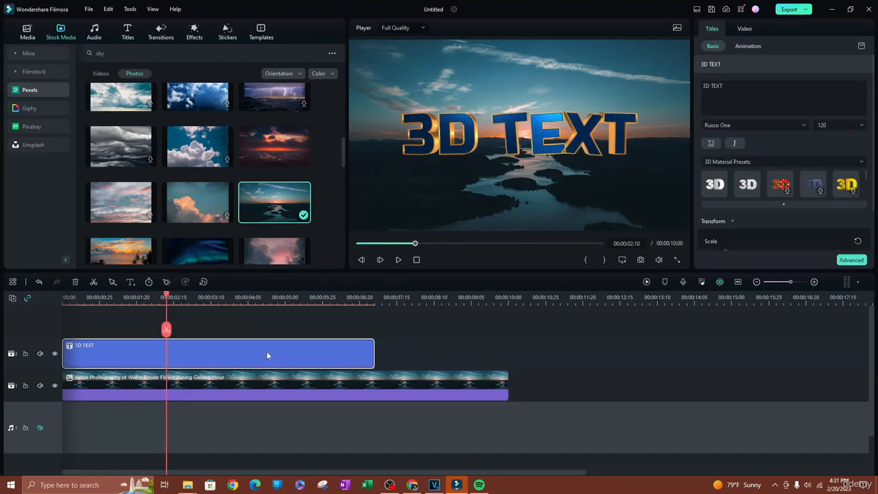
key("Delete")
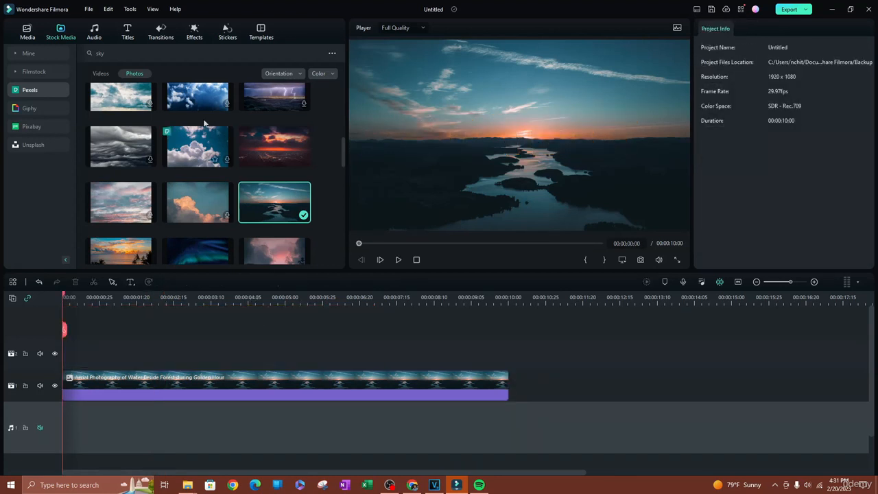
left_click(130, 32)
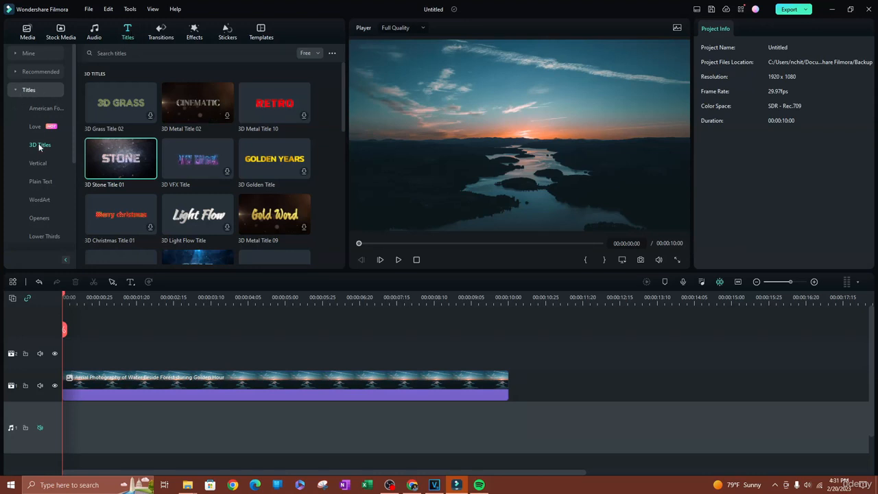
scroll(151, 176, "down", 3)
scroll(151, 176, "up", 1)
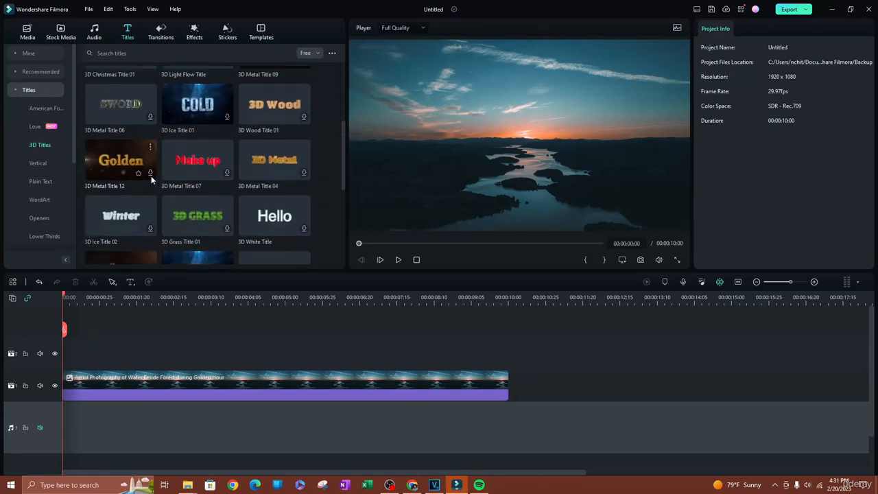
scroll(167, 149, "down", 3)
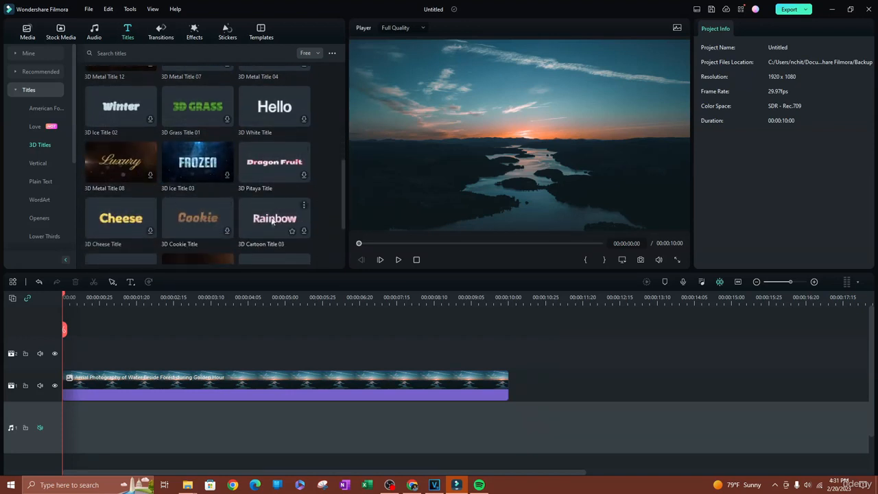
left_click(285, 124)
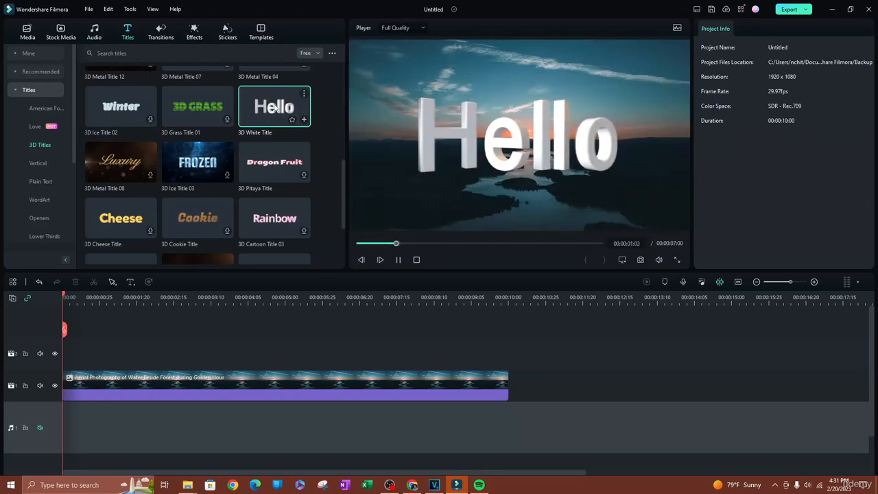
left_click_drag(273, 108, 80, 379)
left_click_drag(57, 371, 65, 360)
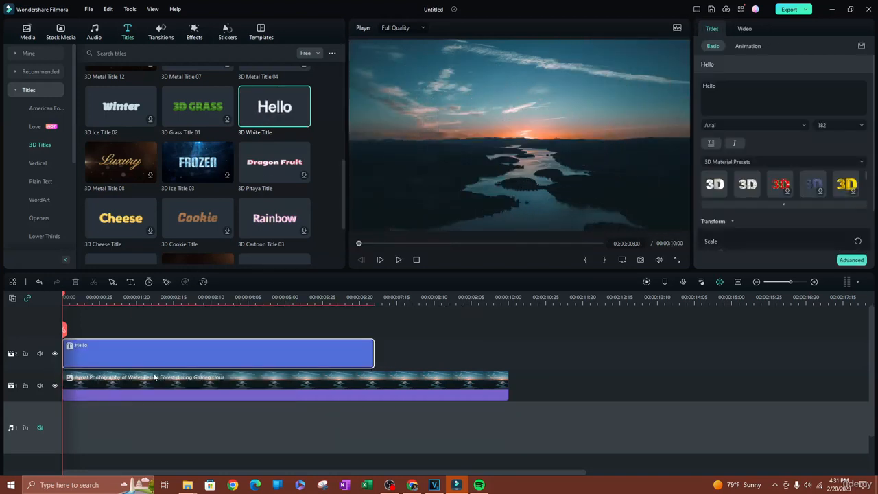
key("space")
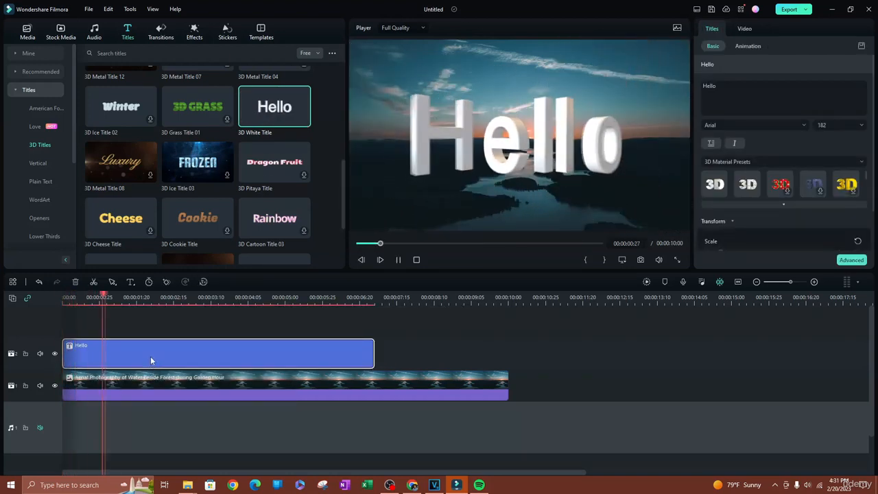
Step: Review the Hello title's advanced preset, customization and animation settings, and add the Zoom Away exit animation with Z rotation
left_click(851, 261)
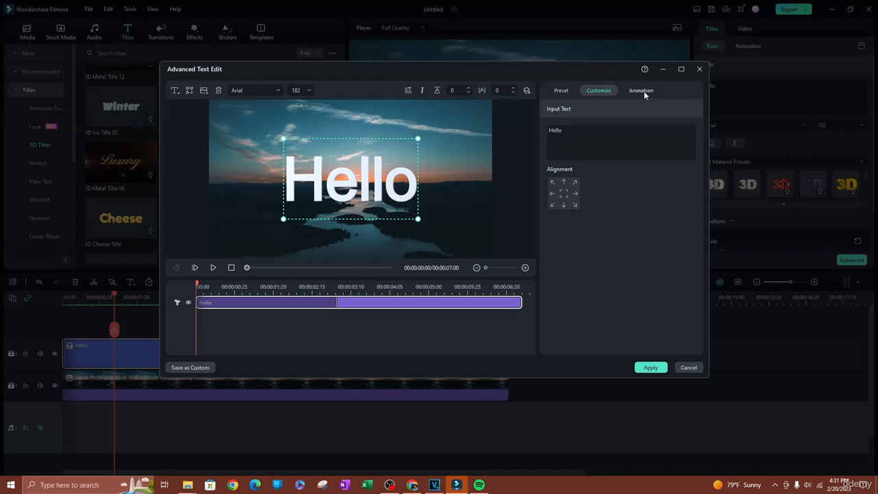
left_click(562, 92)
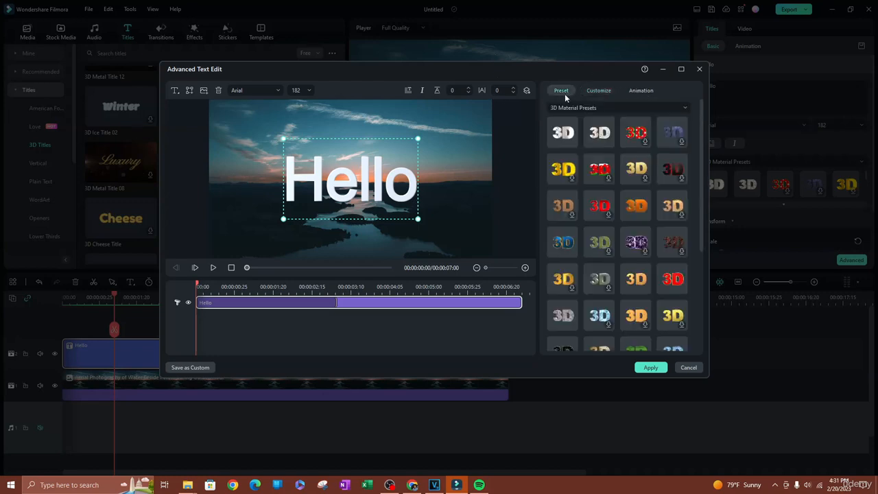
left_click(599, 91)
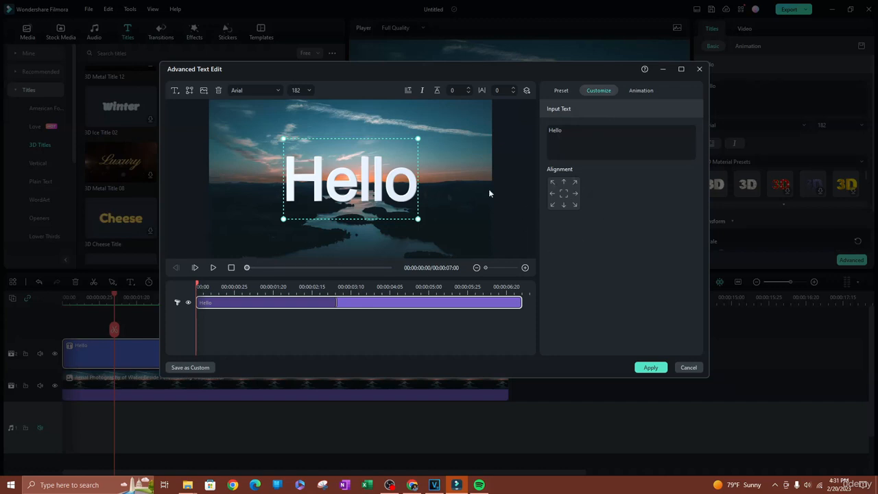
left_click(642, 90)
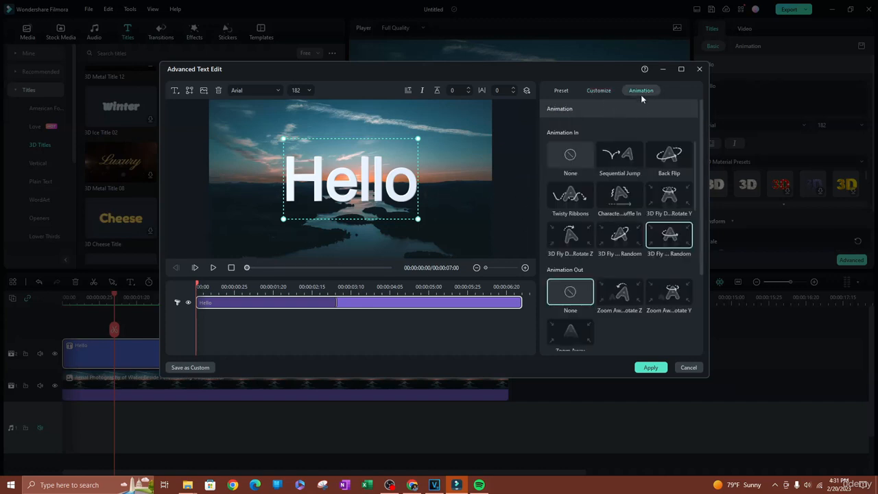
left_click(627, 299)
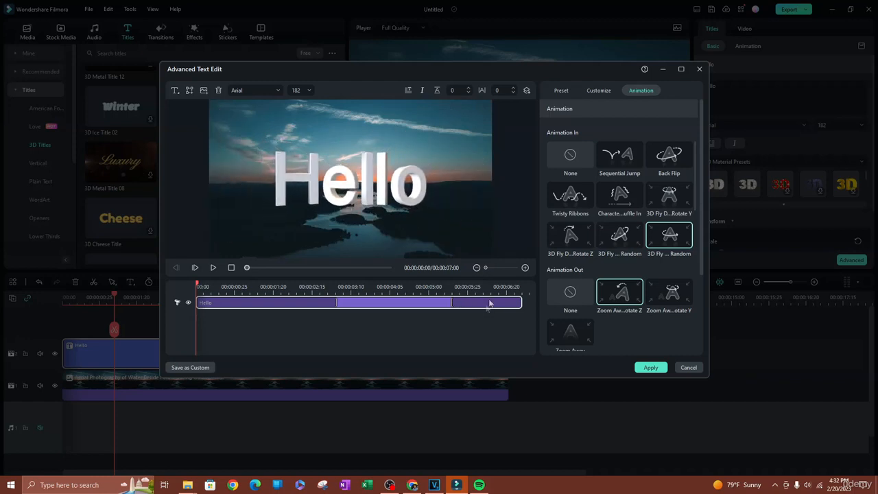
Step: Change the Hello title's opening animation to Back Flip and play the result
left_click(662, 243)
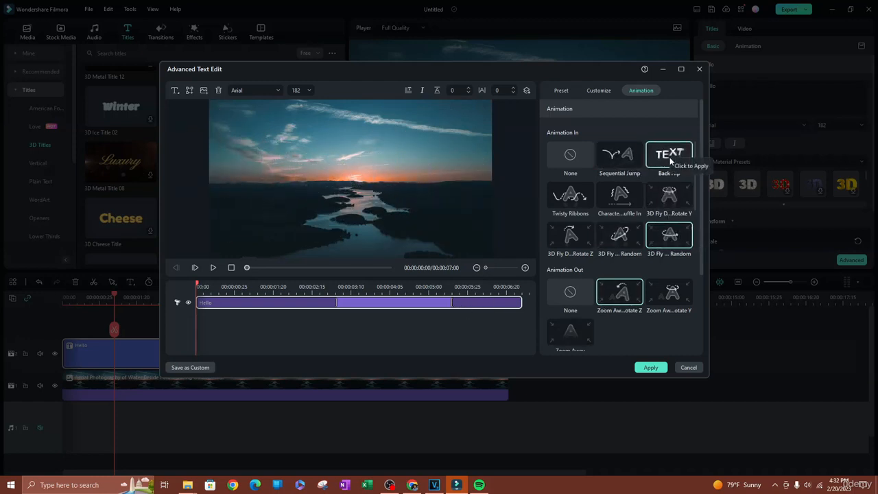
left_click(671, 158)
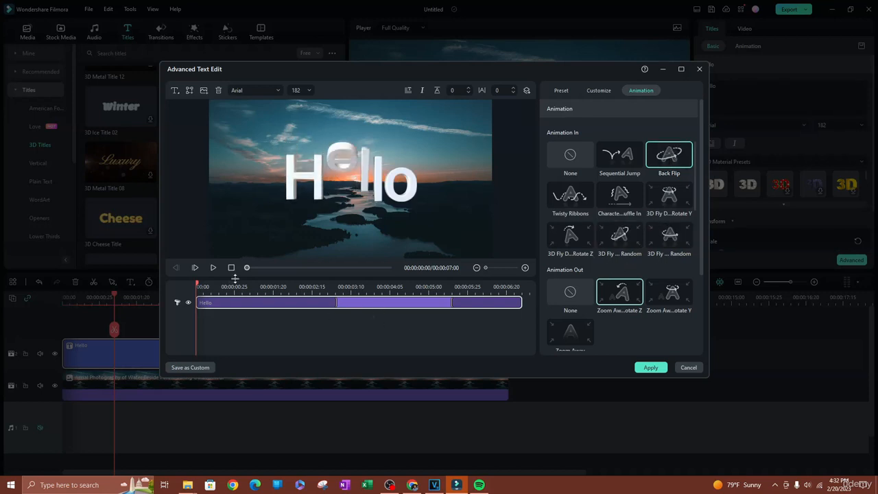
key("space")
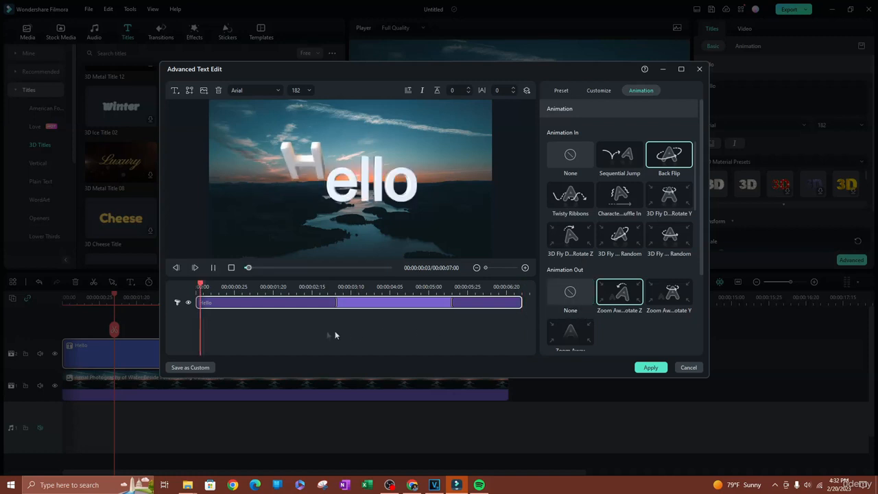
Step: Shorten the Hello title's opening and exit animations to about 1.2 seconds each, and apply the advanced edits
left_click_drag(336, 304, 254, 310)
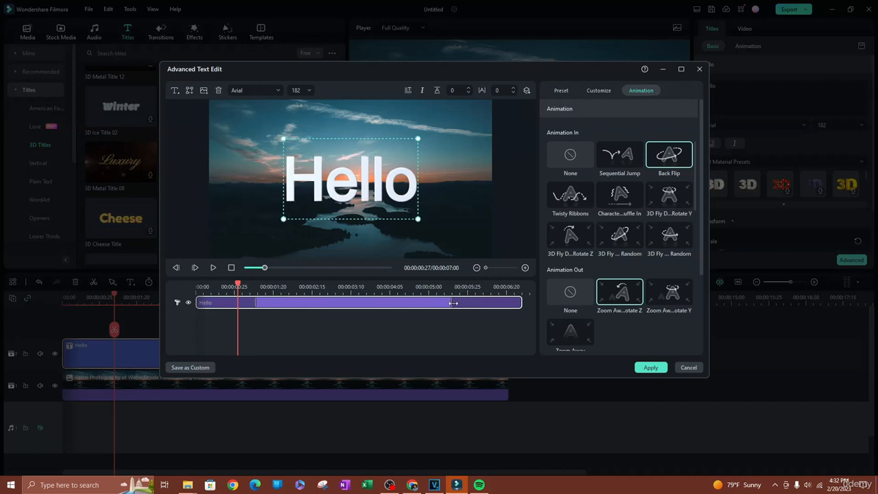
left_click_drag(453, 302, 469, 313)
left_click(568, 109)
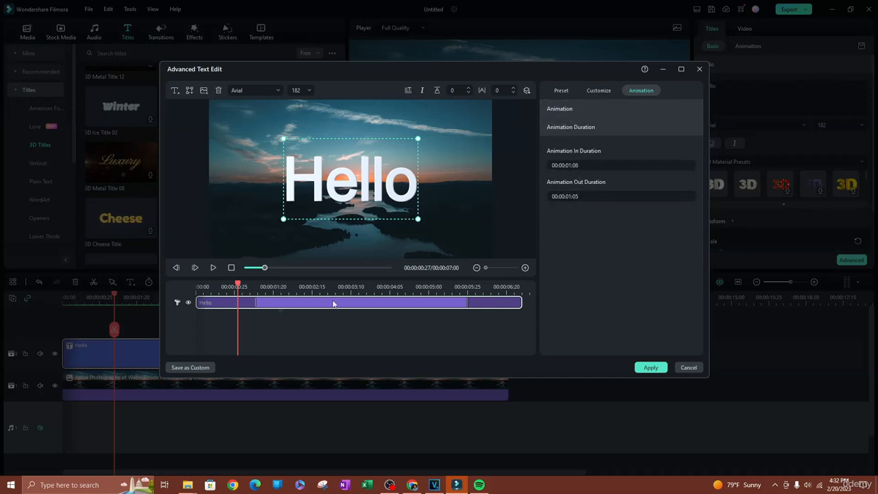
mouse_move(257, 304)
left_mouse_down()
mouse_move(249, 303)
mouse_move(329, 315)
mouse_move(253, 312)
left_mouse_up()
left_click(650, 368)
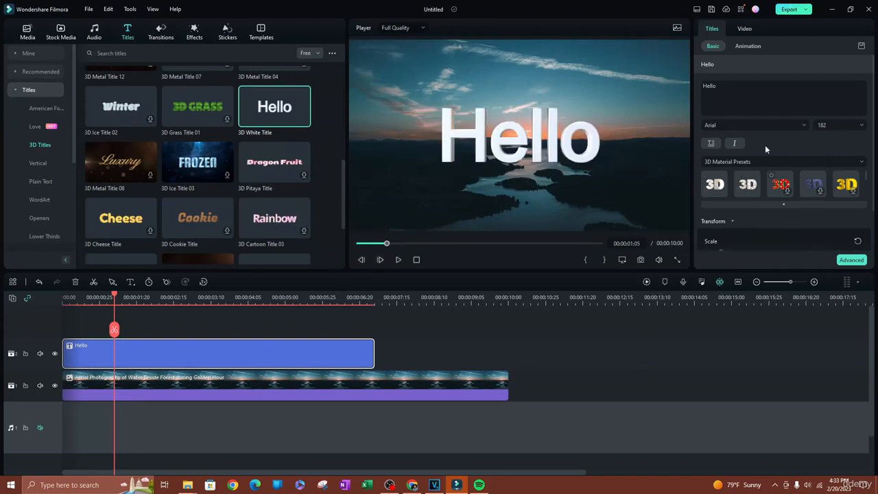
Step: Try the Classic and Organize workspace layouts, and finish on the Default layout
left_click(696, 10)
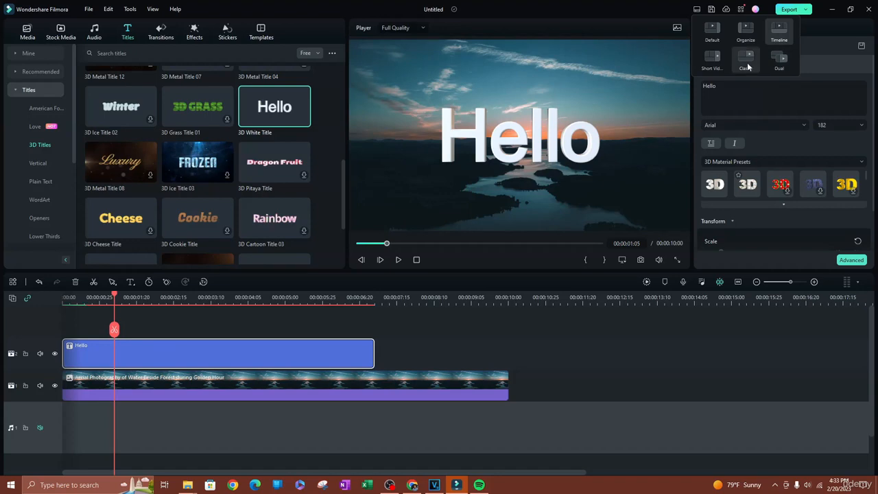
left_click(748, 66)
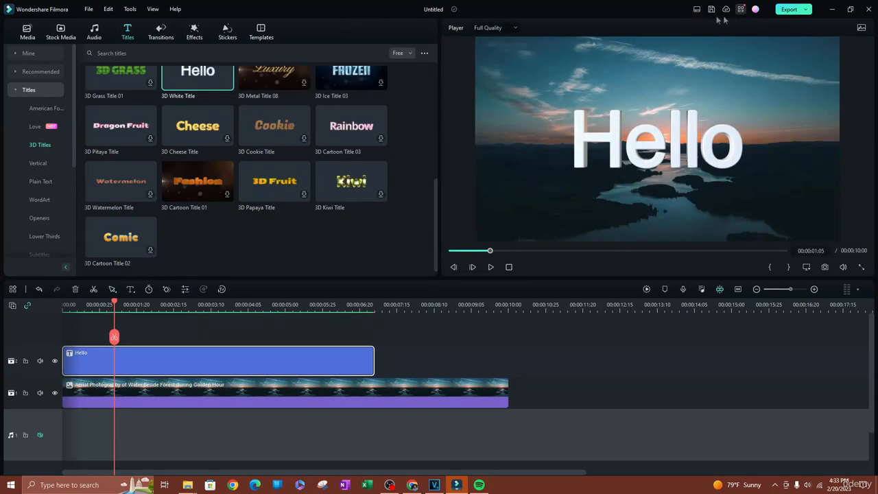
left_click(697, 10)
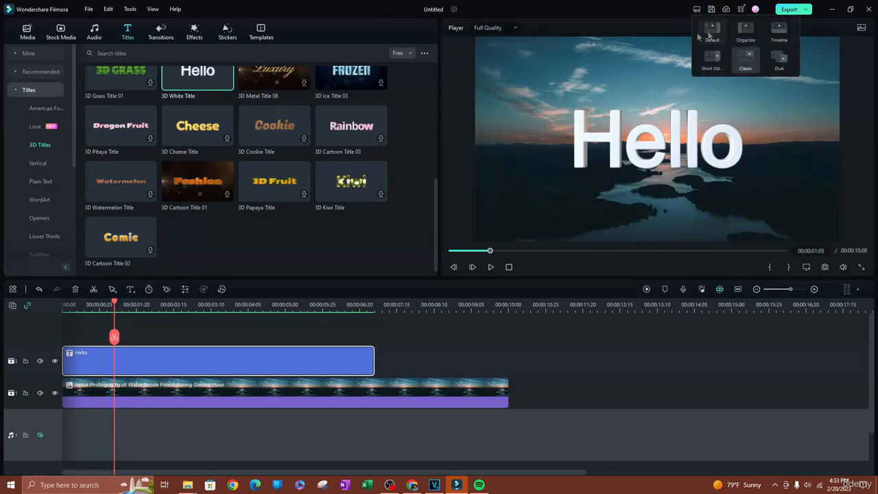
left_click(746, 40)
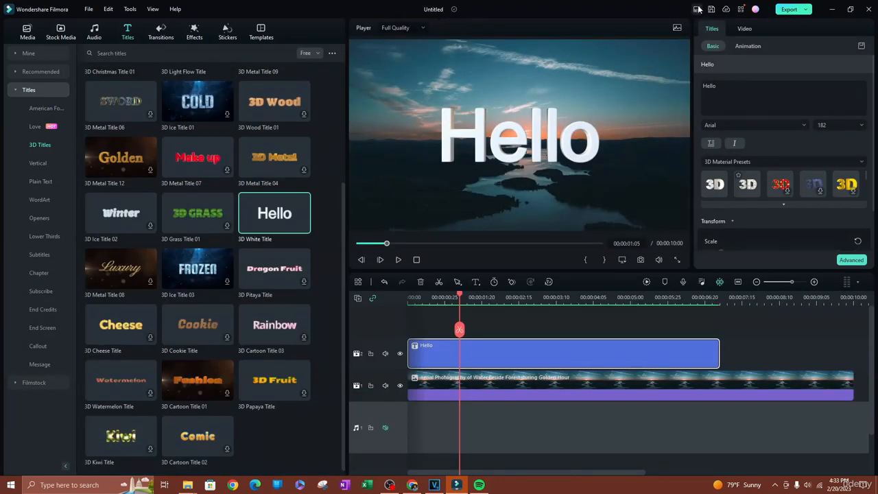
left_click(700, 9)
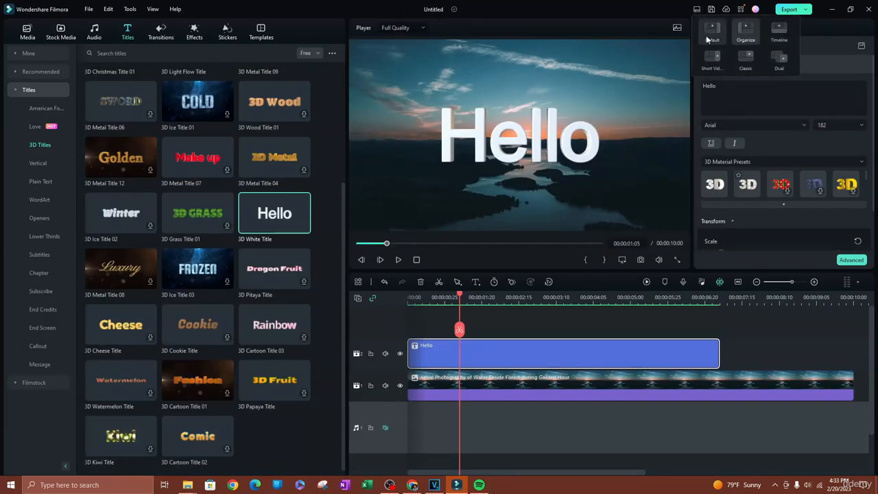
left_click(711, 29)
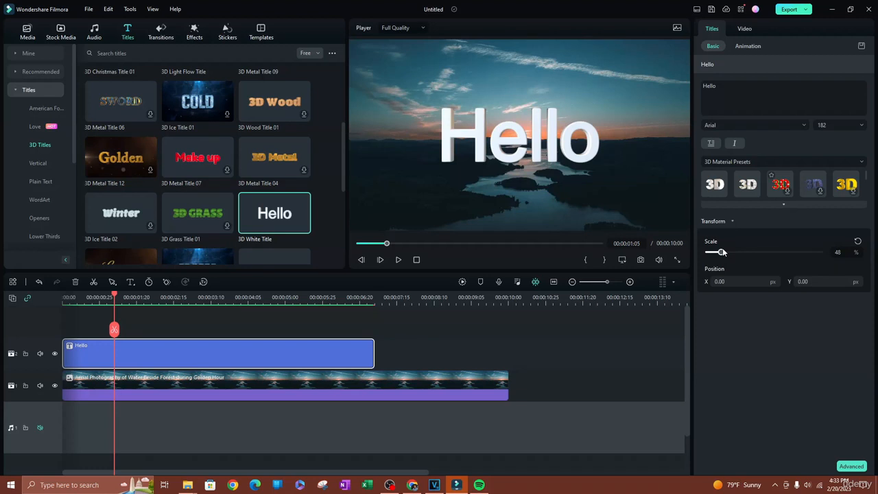
Step: Shrink the Hello title to 29% scale at X position 8 px, and toggle vertical text, leaving it horizontal
left_click_drag(721, 254, 730, 300)
left_click(711, 145)
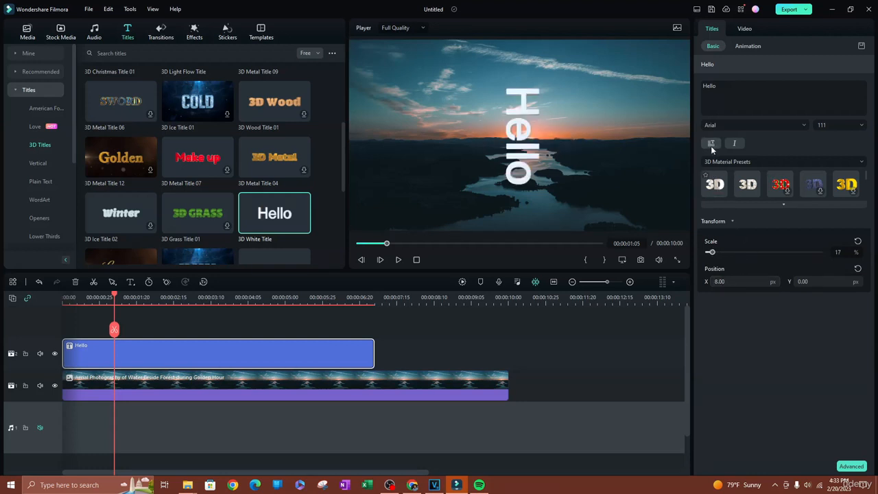
left_click(710, 146)
left_click(711, 146)
left_click(711, 145)
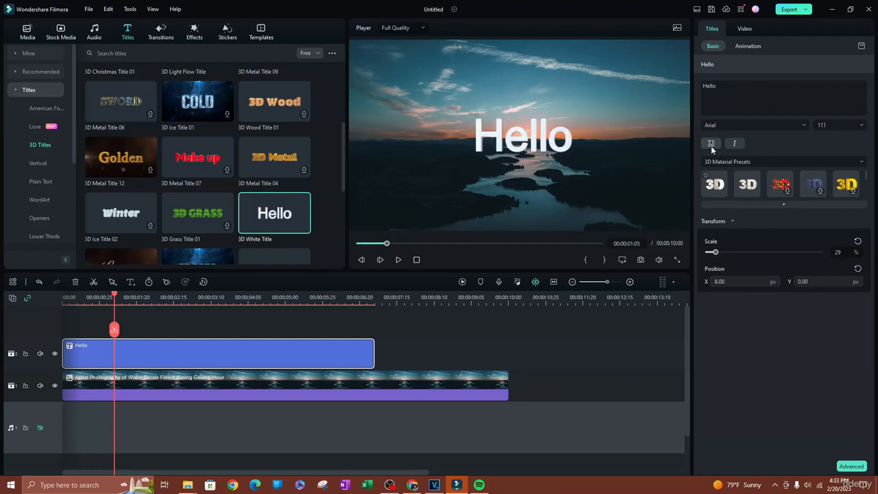
left_click(711, 145)
left_click(711, 146)
left_click(711, 145)
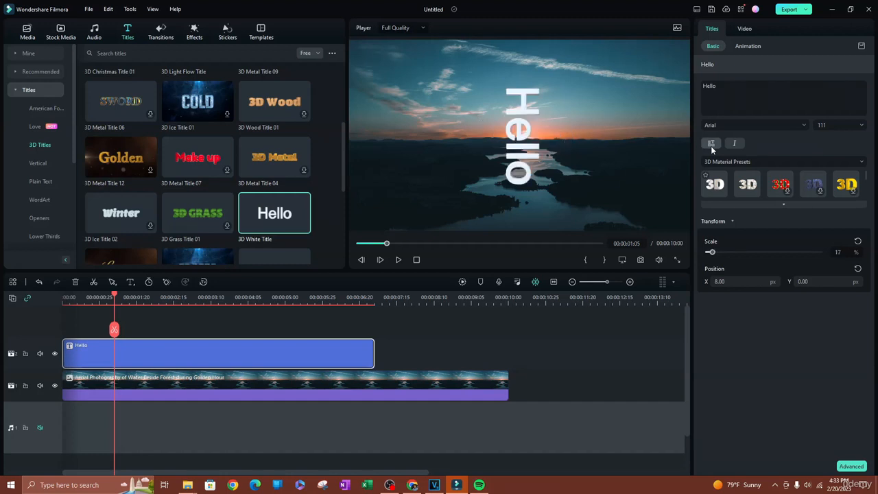
left_click(711, 145)
Step: Italicize the Hello title, apply the favorite blue and gold material preset, and return to the 3D Material Presets list
left_click(735, 143)
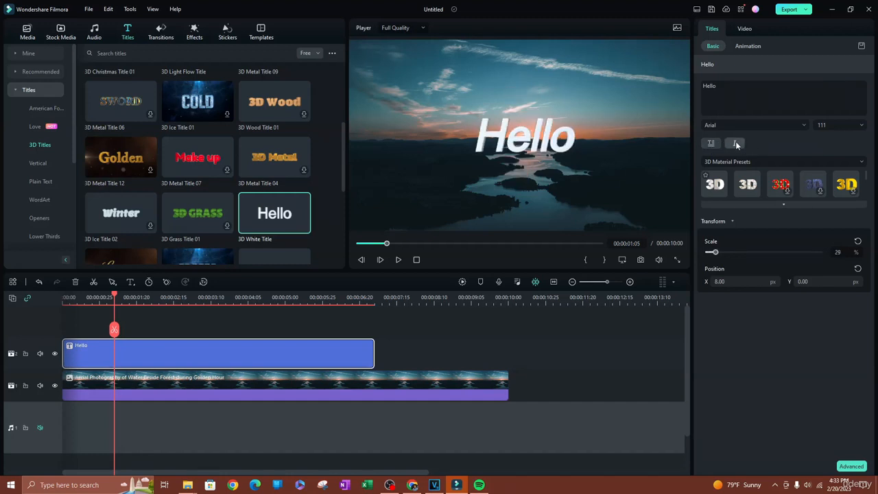
left_click(725, 162)
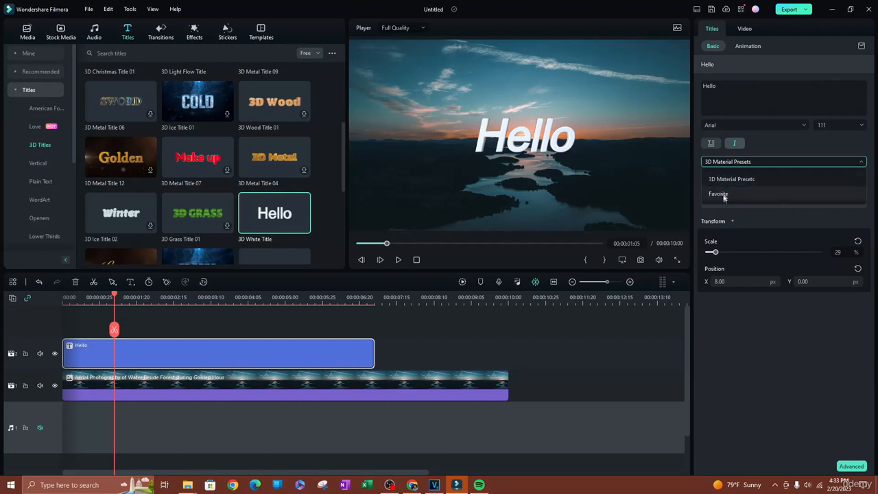
left_click(720, 195)
left_click(712, 189)
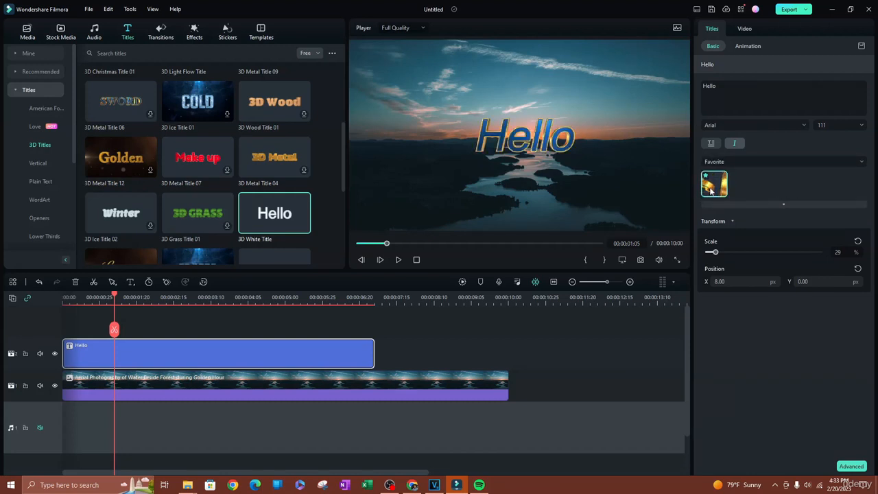
left_click(724, 162)
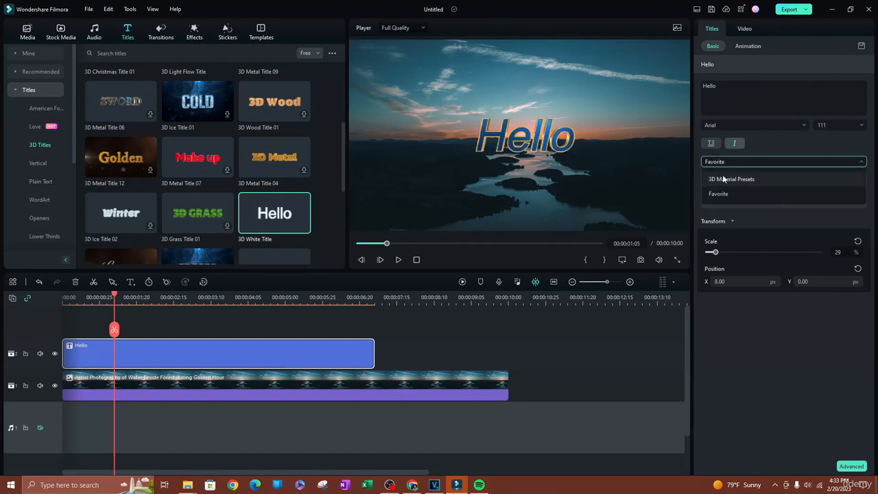
left_click(724, 179)
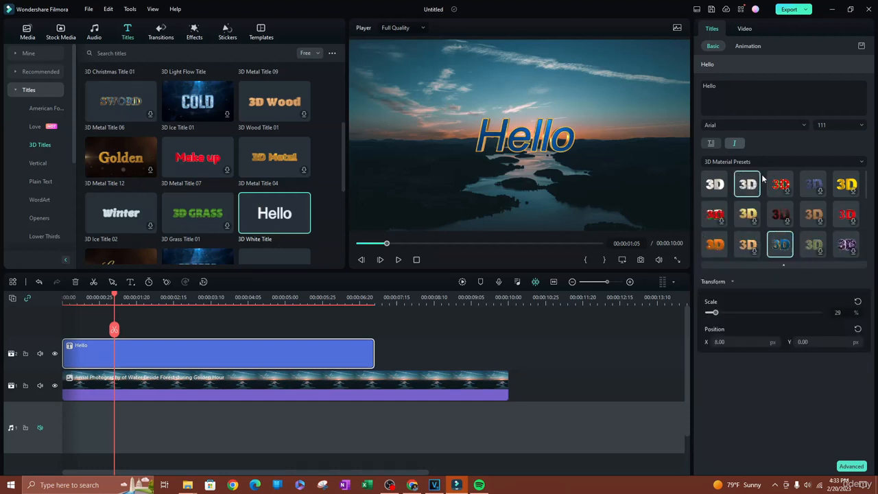
Step: Review the Hello title's animation settings, and set its video transform to 104.70% scale and X position 4 px
left_click(740, 49)
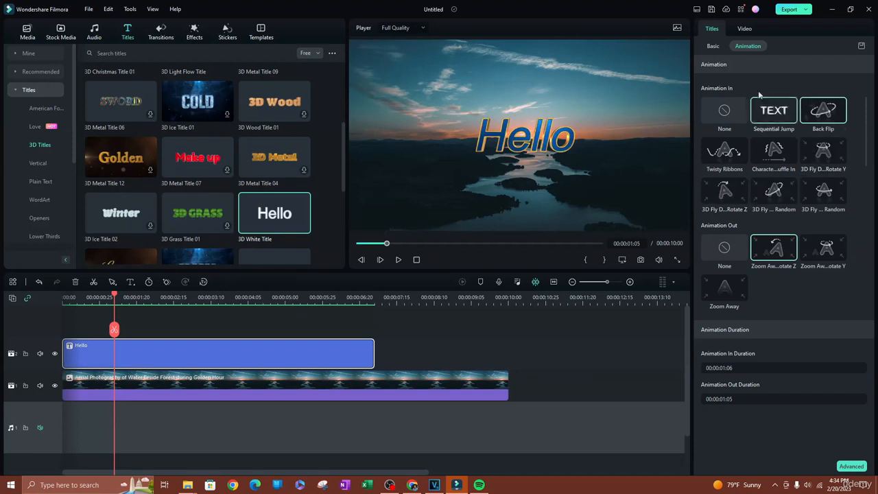
left_click(745, 29)
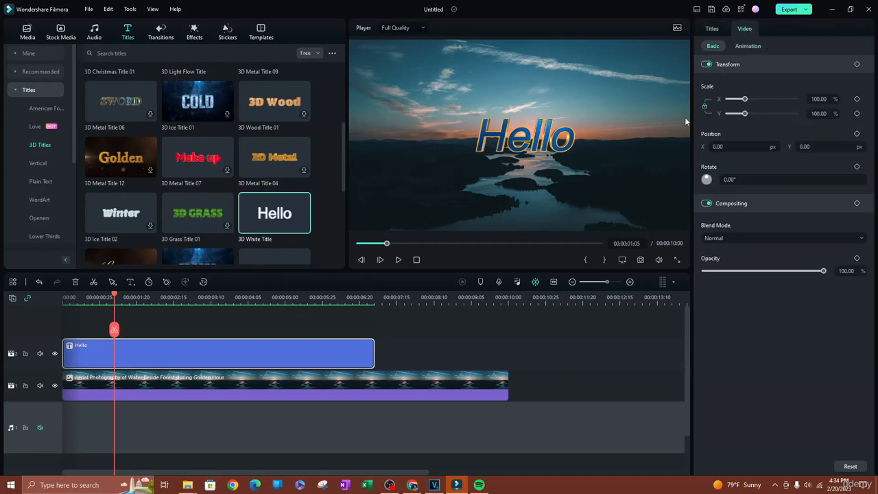
left_click_drag(744, 113, 746, 113)
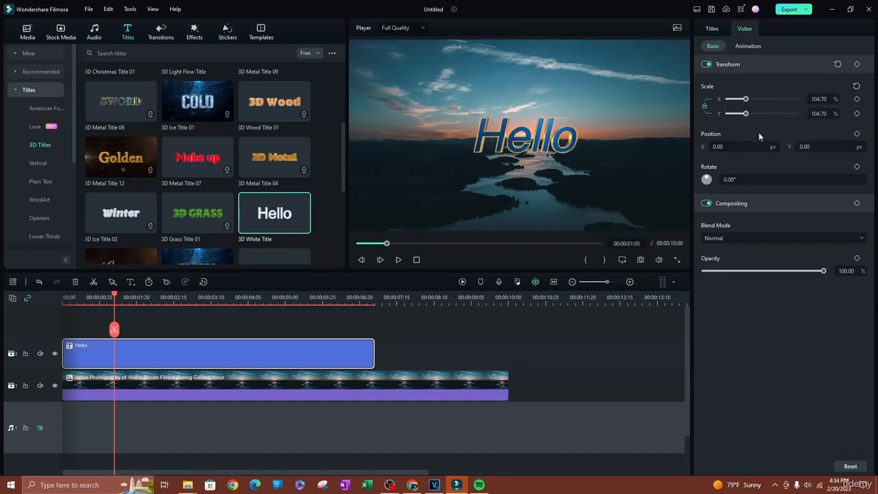
left_click_drag(739, 150, 742, 150)
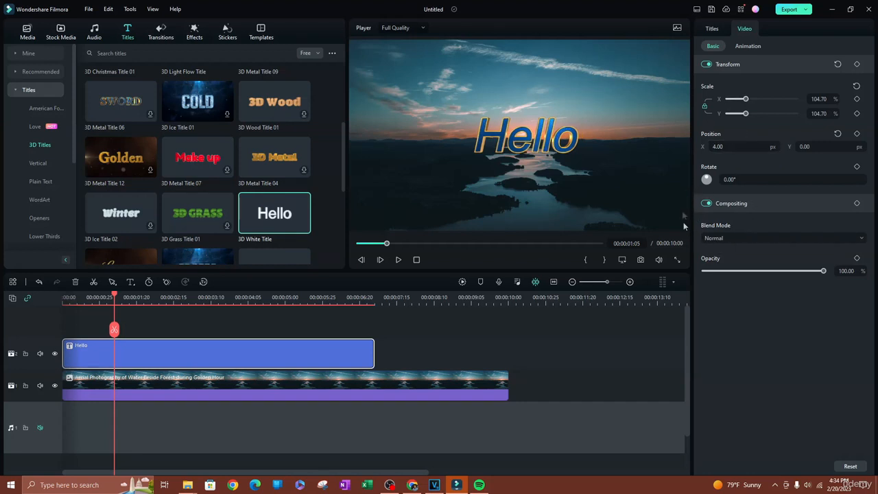
left_click(712, 30)
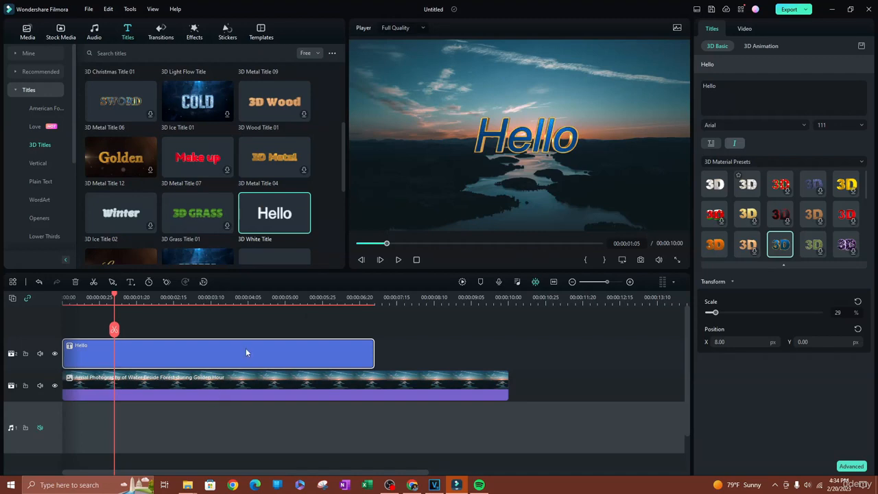
Step: Delete the Hello title, and find and download the 3D Ice Title 01 preset from the 3D titles
key("Delete")
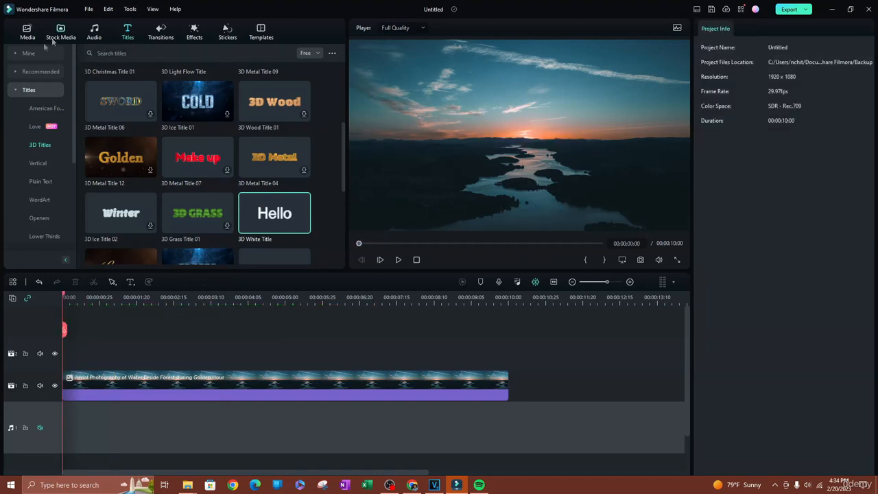
scroll(178, 178, "down", 5)
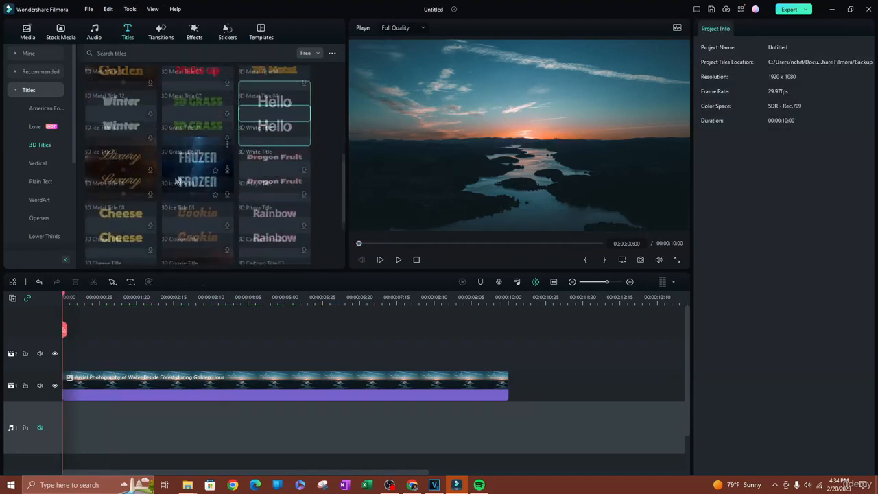
scroll(185, 177, "up", 5)
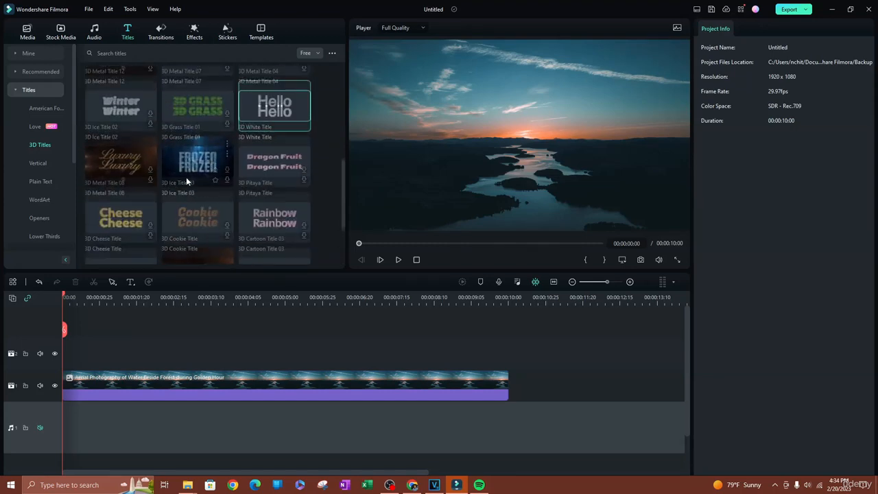
scroll(186, 179, "up", 3)
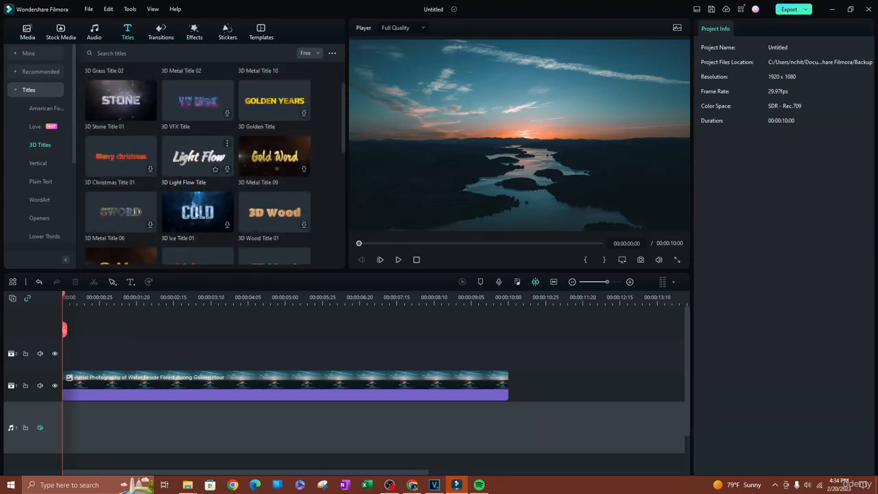
left_click(228, 225)
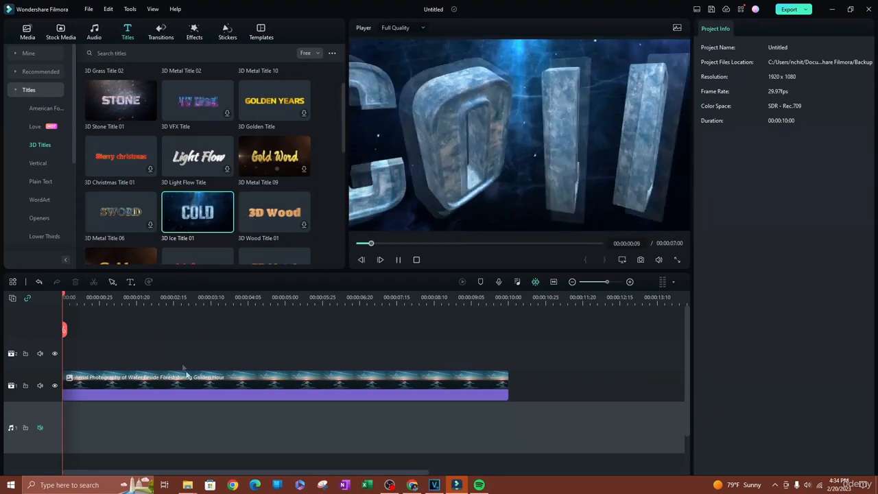
Step: Replace the background photo with the 3D Ice Title 01 at the start of track 2, and play the title
left_click(202, 384)
key("Delete")
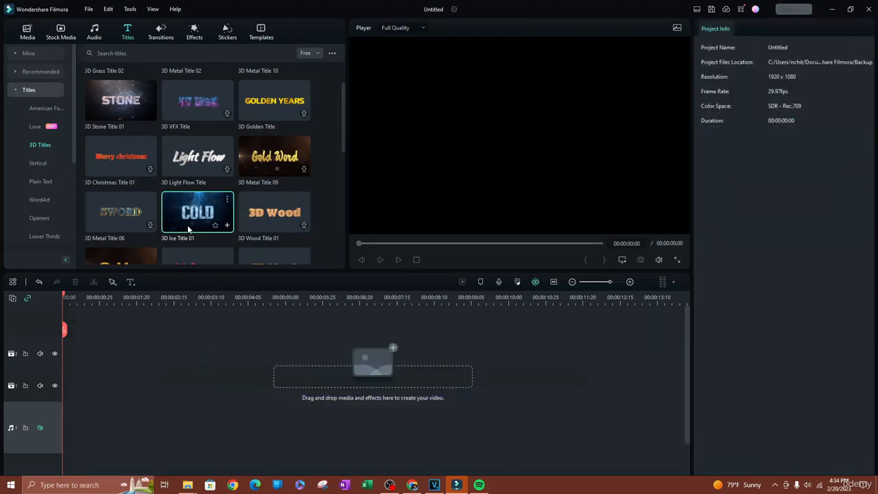
left_click_drag(189, 229, 46, 360)
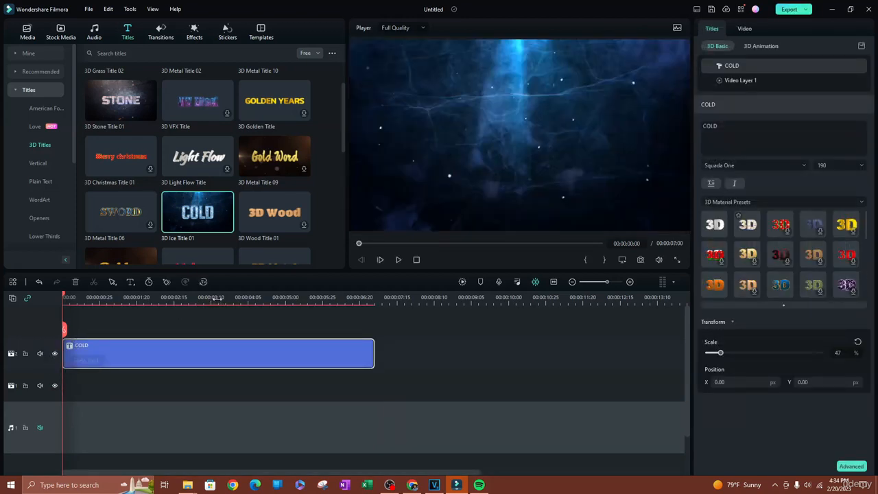
left_click(398, 260)
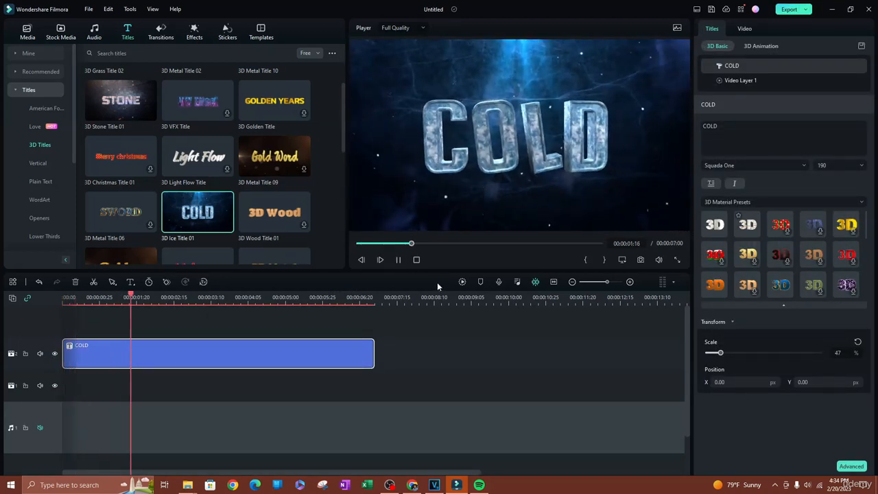
key("space")
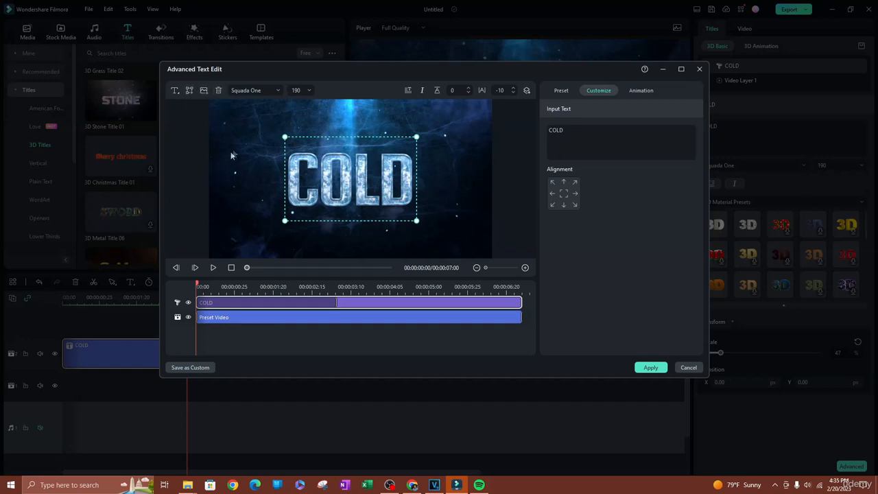
Step: In the advanced text editor, add a Quick 3D Text line and delete the original COLD text
left_click(175, 90)
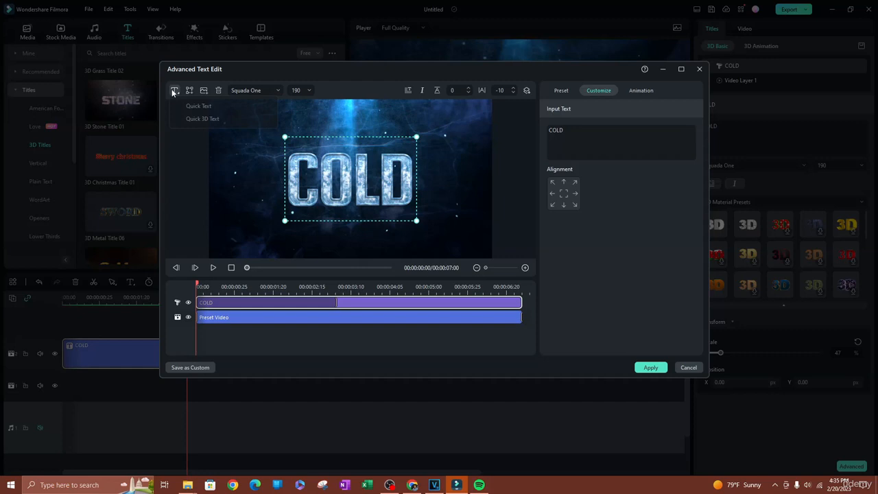
left_click(209, 118)
left_click_drag(384, 193, 383, 171)
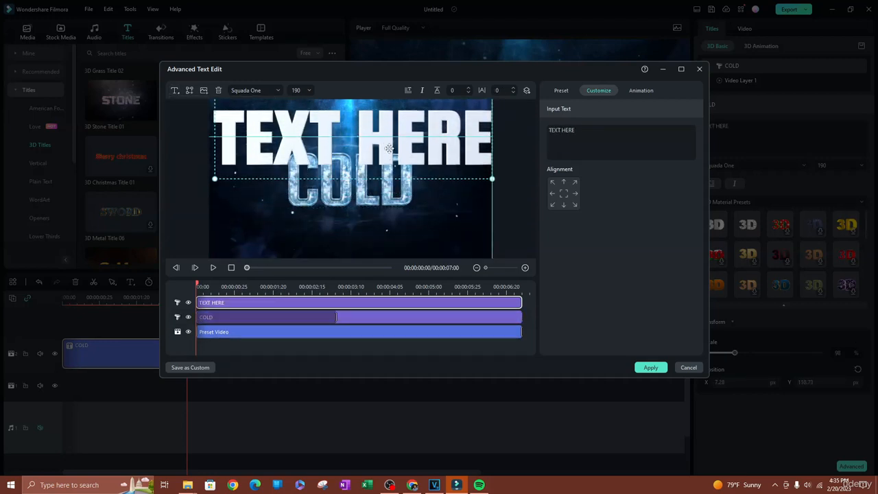
left_click(364, 197)
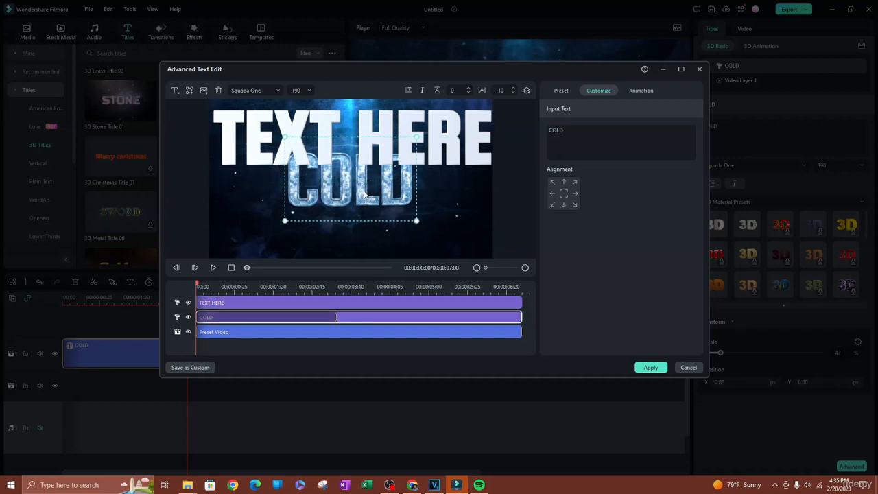
key("Delete")
Step: Reduce the TEXT HERE line to font size 124 and center it in the frame
left_click_drag(328, 150, 327, 188)
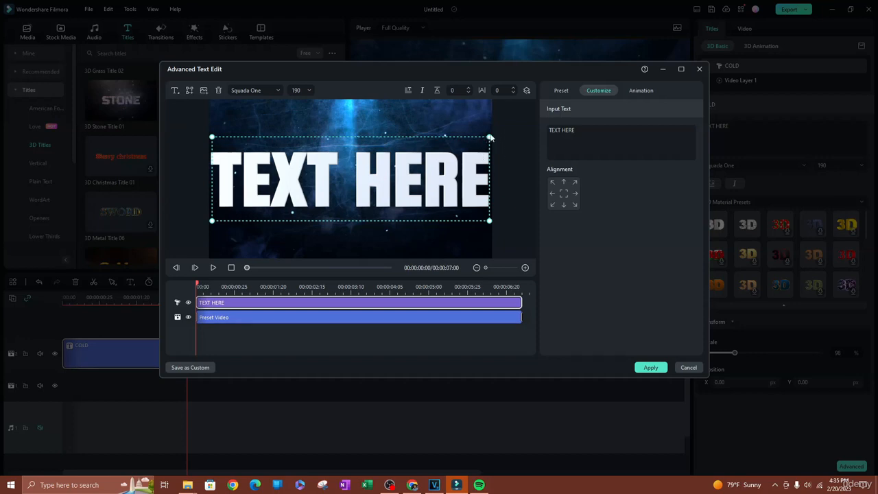
left_click_drag(490, 137, 394, 165)
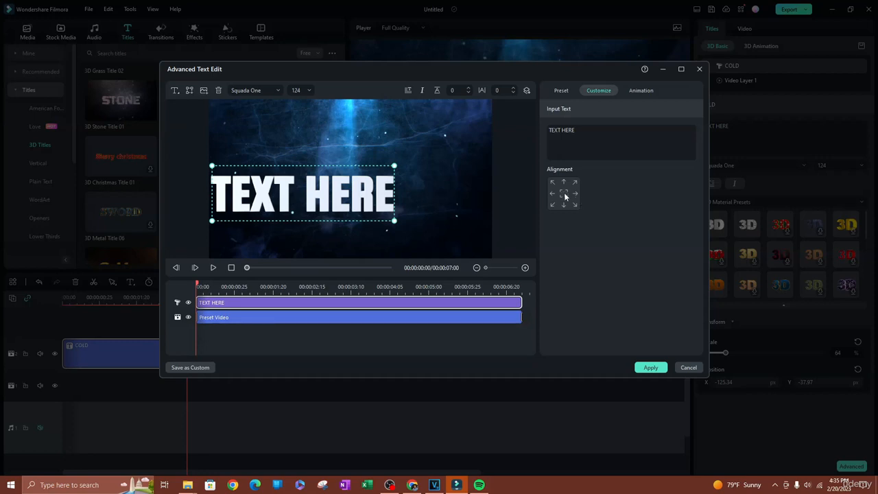
left_click(565, 196)
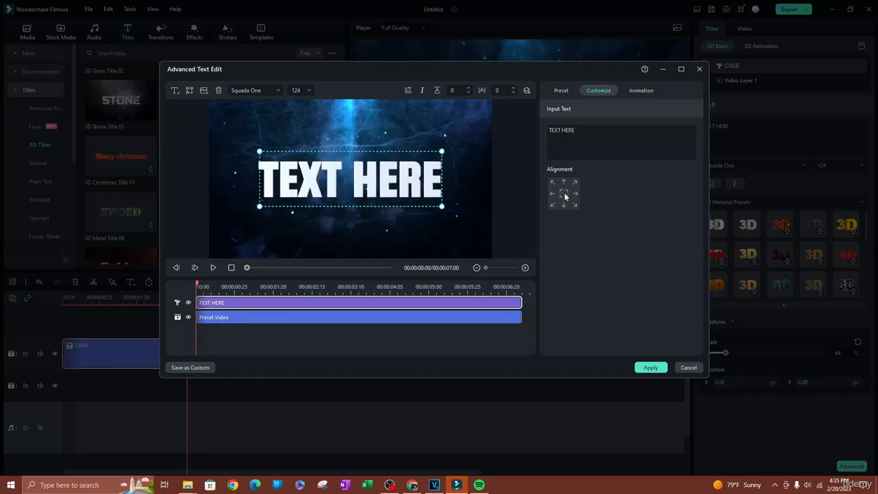
Step: Try the gold 3D material preset on the TEXT HERE line, and settle on the dark preset with red edges
left_click(560, 90)
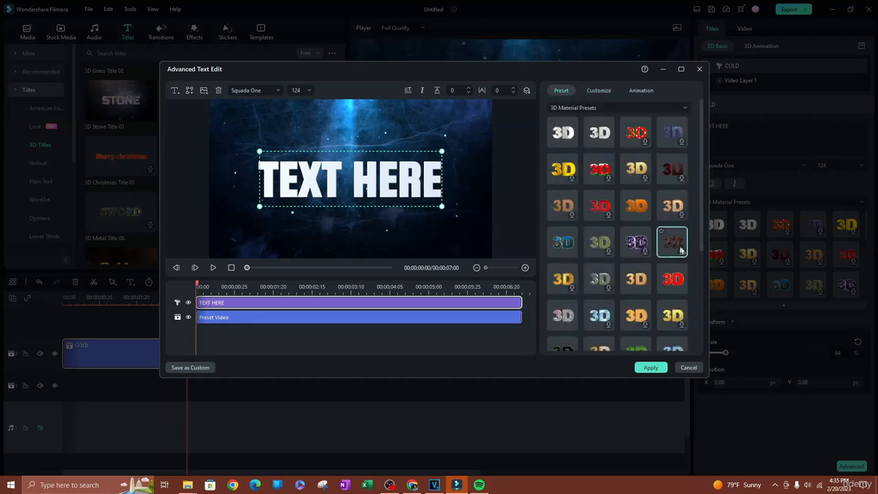
left_click(677, 177)
scroll(614, 268, "down", 3)
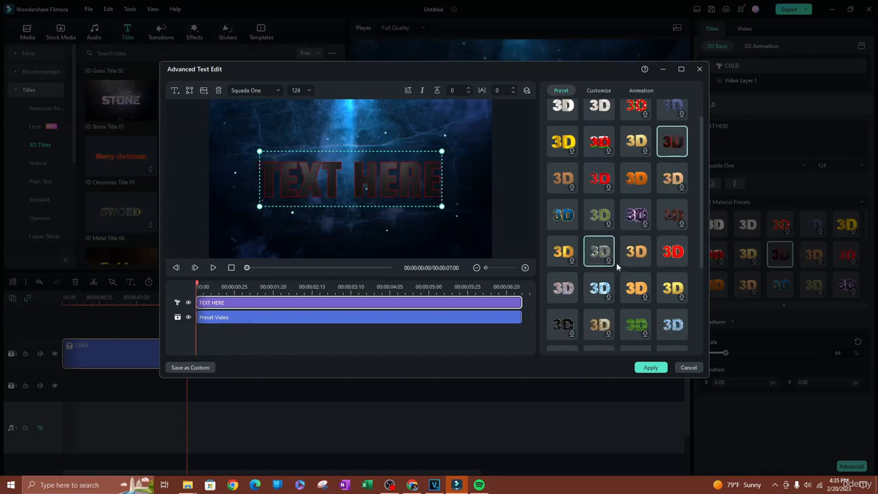
scroll(589, 307, "down", 2)
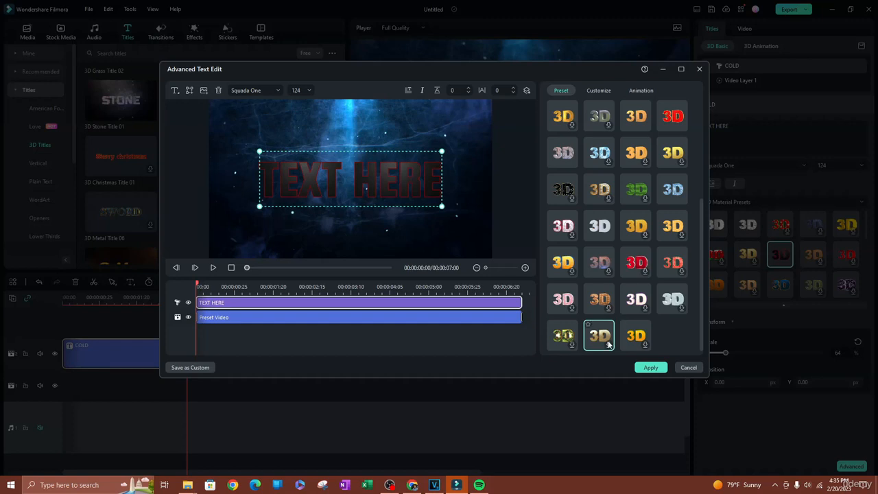
left_click(636, 336)
scroll(634, 300, "up", 4)
scroll(637, 271, "up", 1)
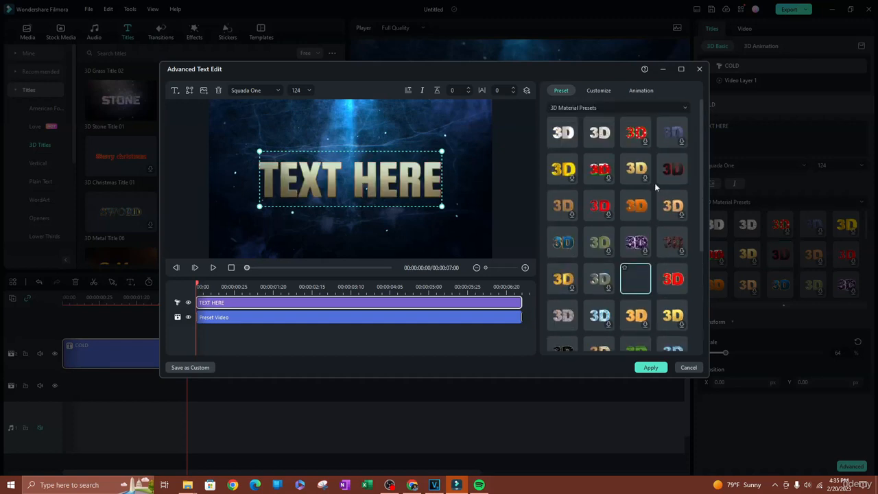
left_click(673, 170)
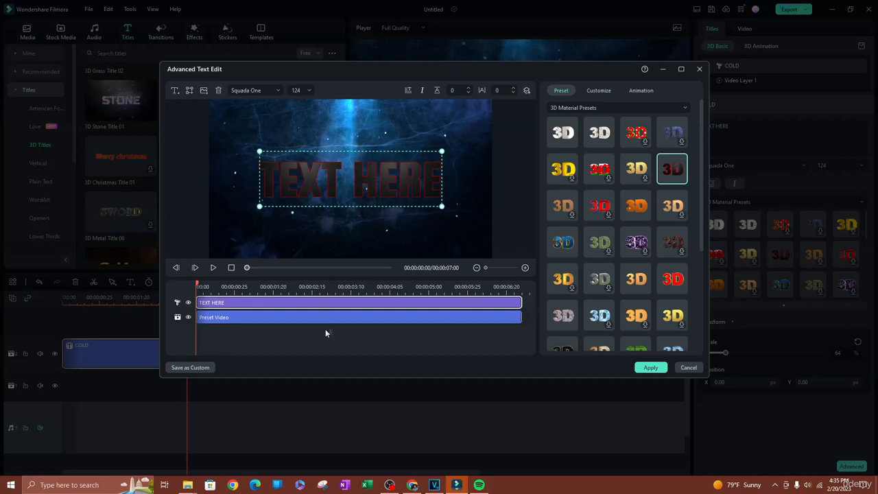
Step: Give the TEXT HERE line the 3D Fly Rotate Z entrance animation and the Zoom Away Rotate Y exit animation
left_click(599, 91)
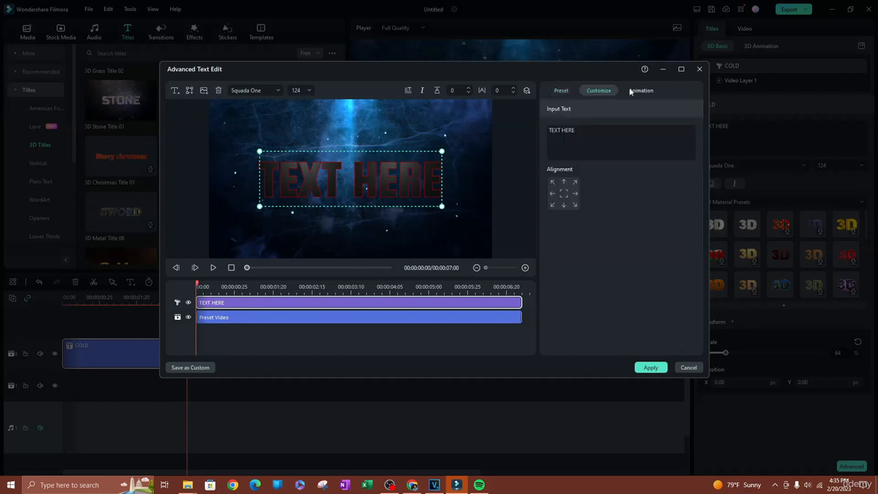
left_click(632, 92)
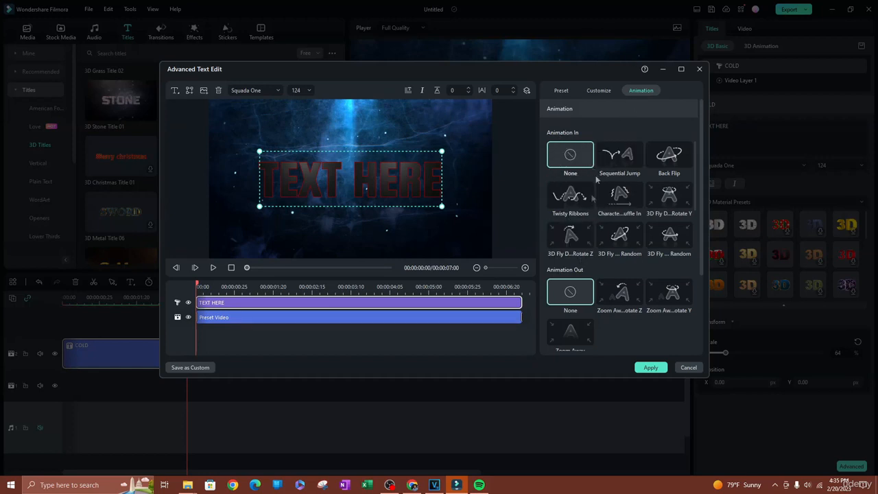
left_click(570, 237)
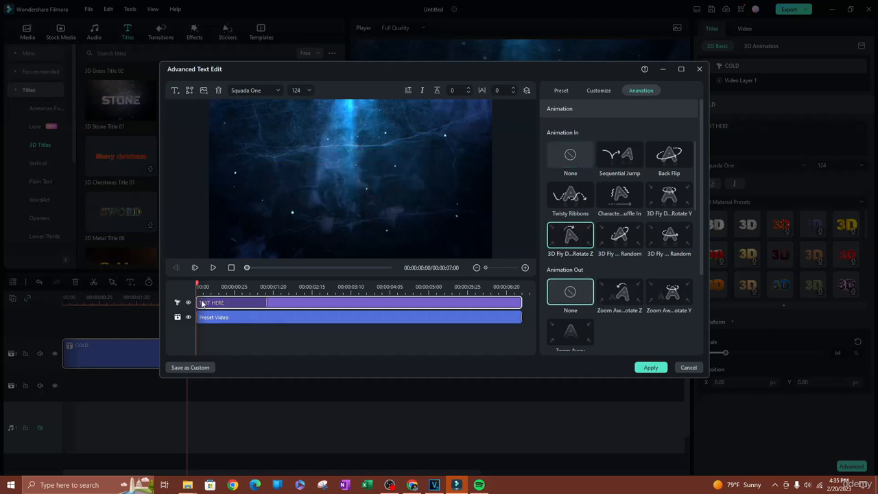
scroll(585, 319, "down", 2)
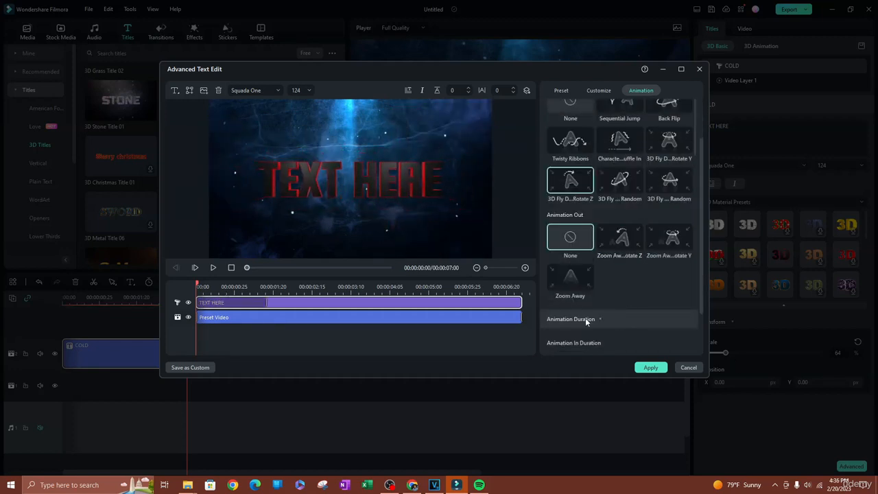
left_click(669, 236)
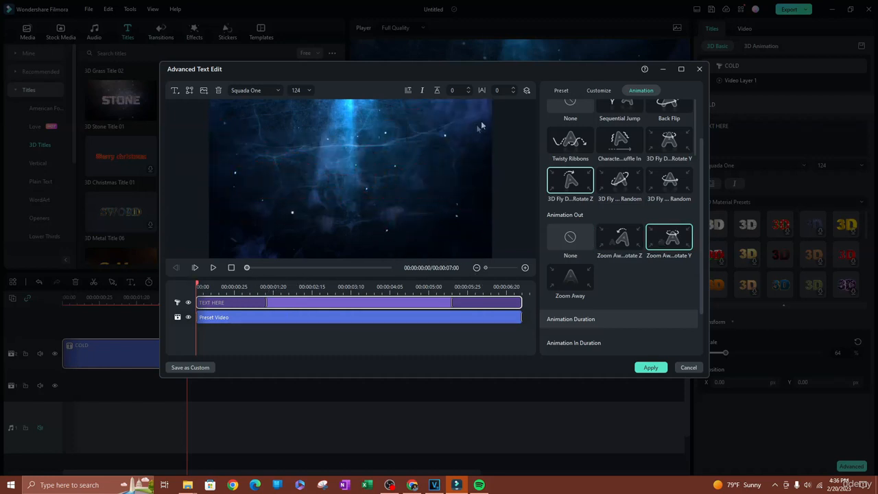
Step: View the favorite text presets and return to the full list of 3D material presets
left_click(595, 90)
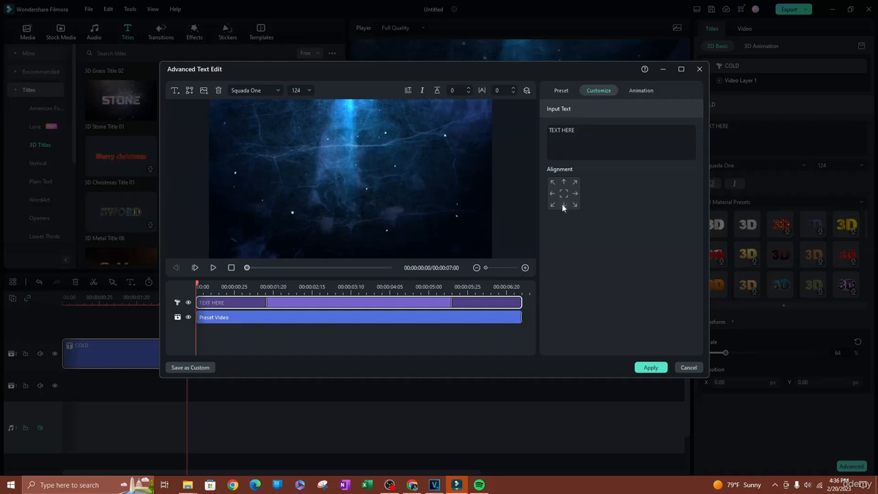
left_click(558, 90)
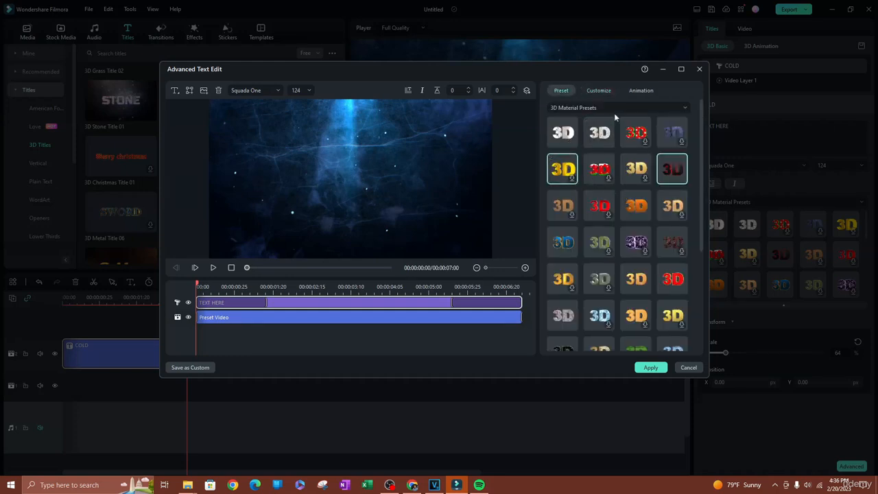
left_click(614, 108)
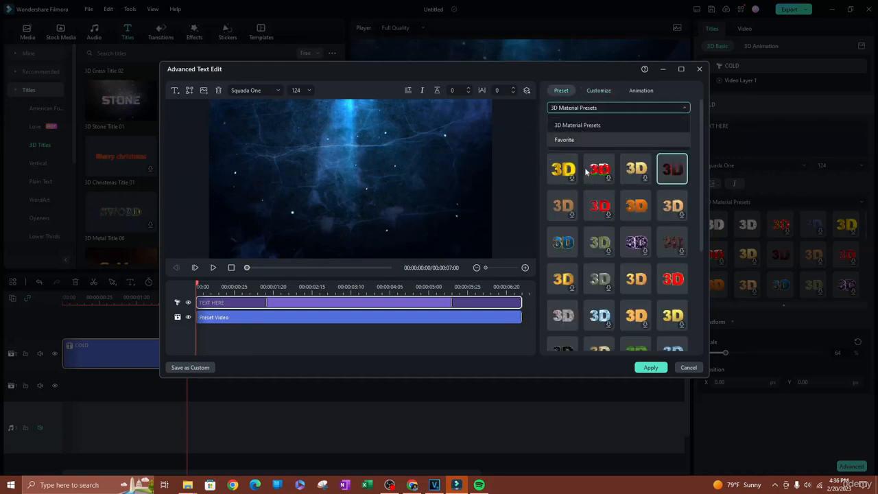
left_click(576, 137)
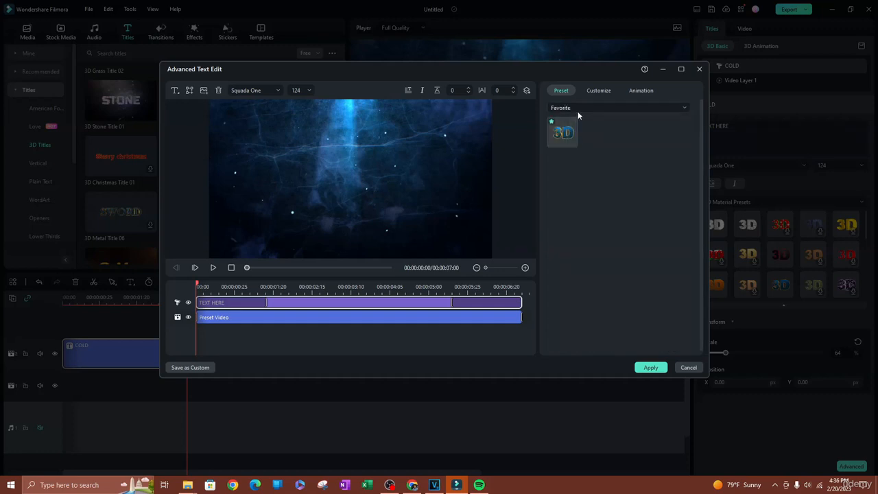
left_click(578, 108)
left_click(575, 122)
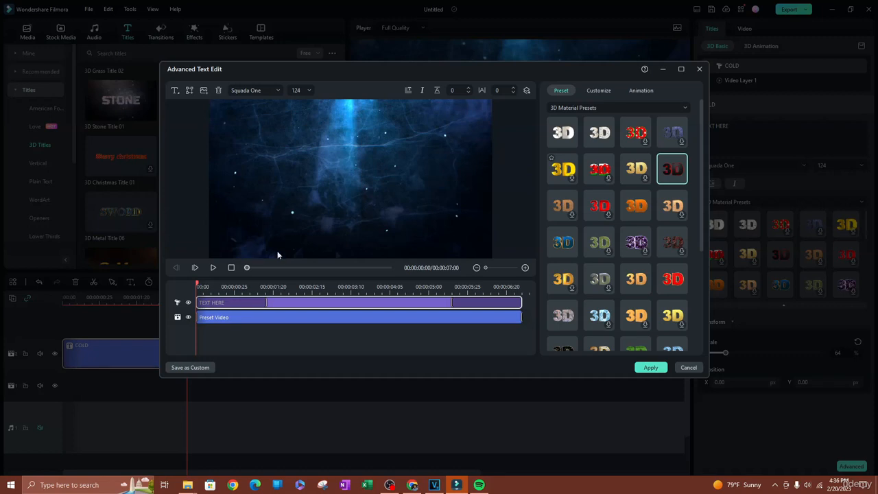
Step: Preview the text at 00:00:02:23, save the title as custom preset My preset2, and apply the edits to the timeline title
left_click(598, 90)
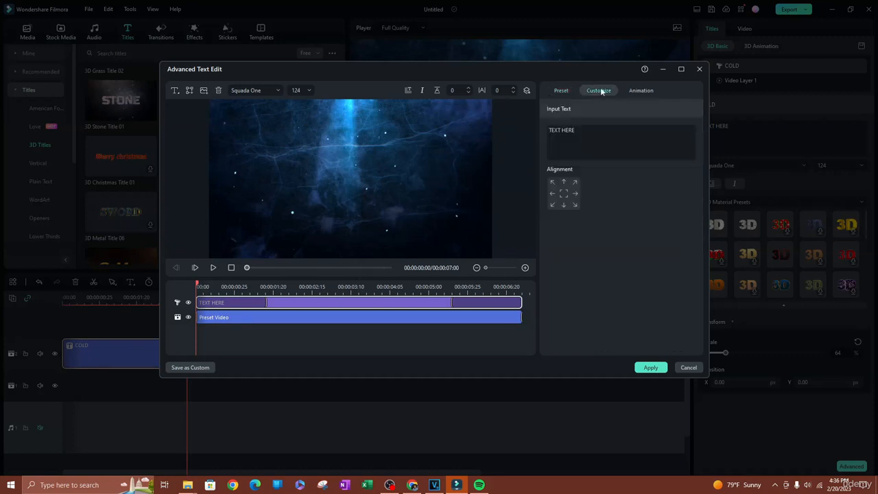
left_click(324, 285)
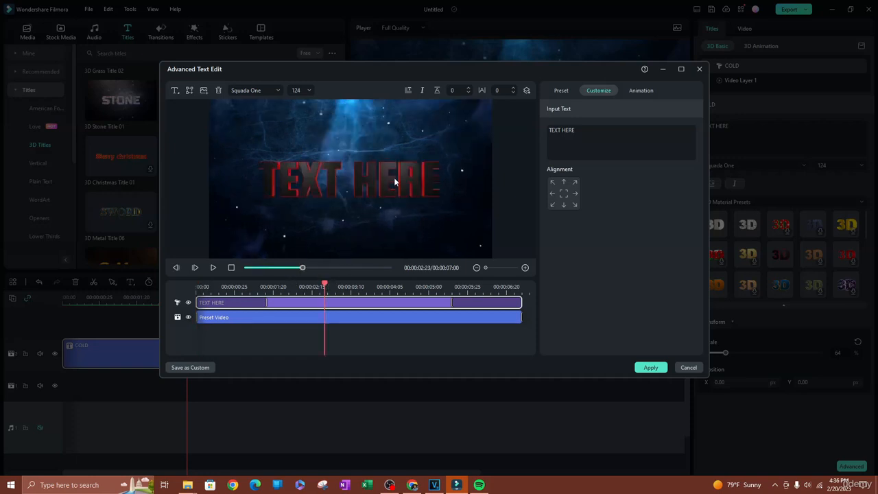
left_click(197, 368)
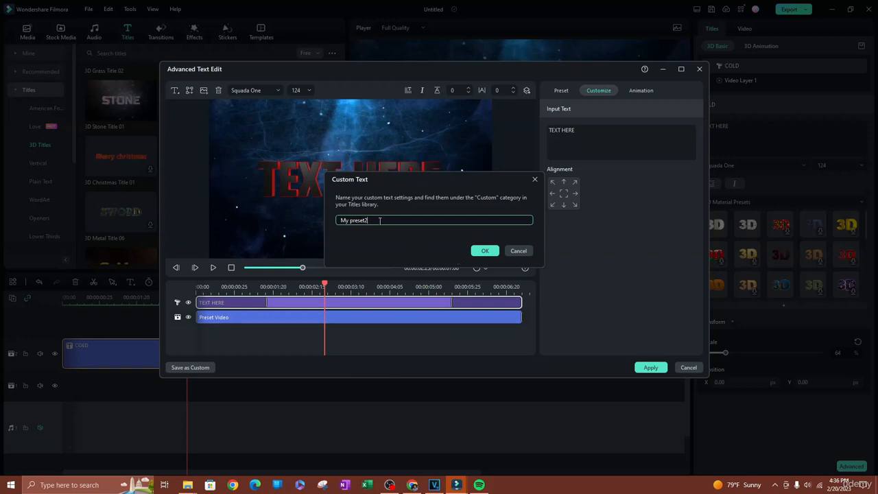
left_click_drag(380, 220, 265, 205)
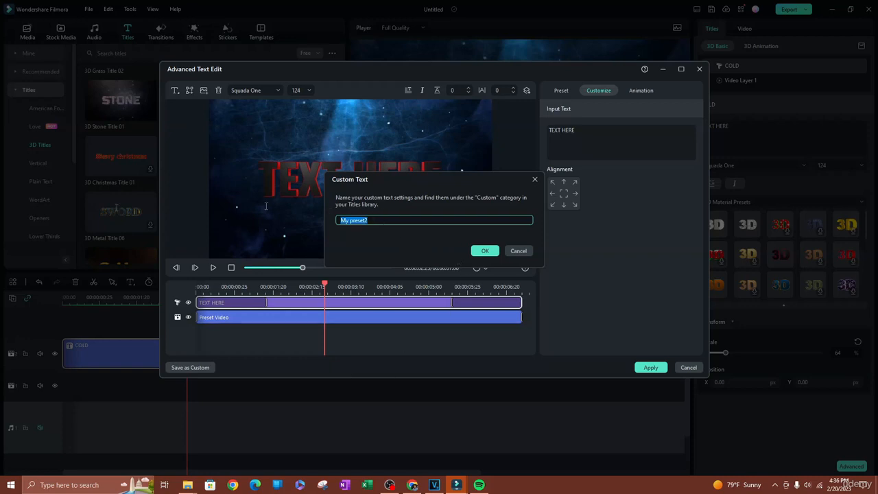
left_click(485, 251)
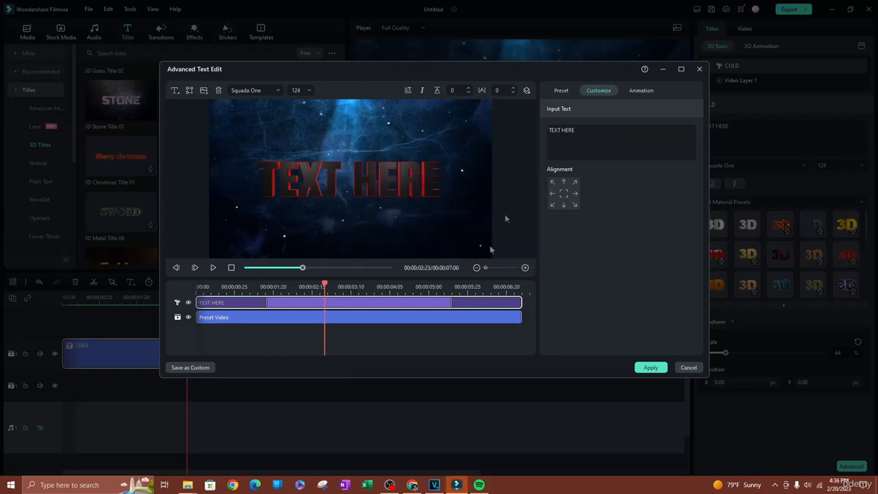
left_click(561, 91)
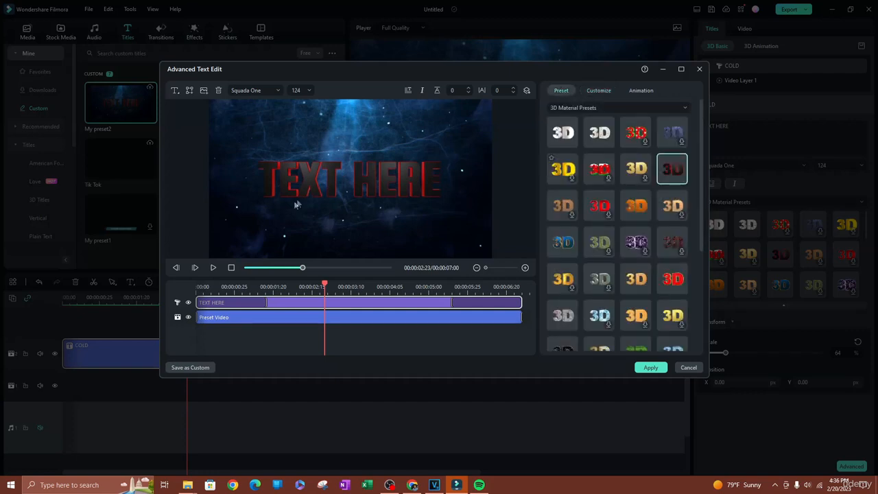
left_click(650, 368)
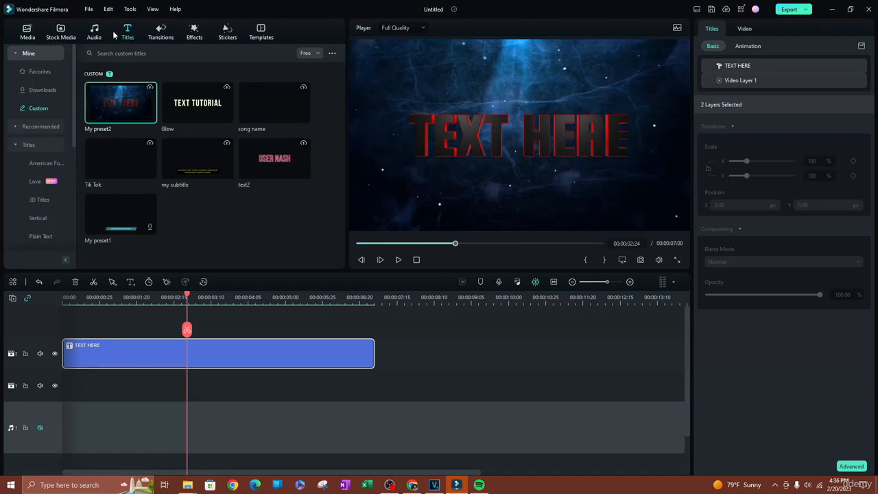
Step: Find the saved My preset2 among the custom titles in the title library and preview it
left_click(101, 34)
left_click(128, 33)
left_click(20, 126)
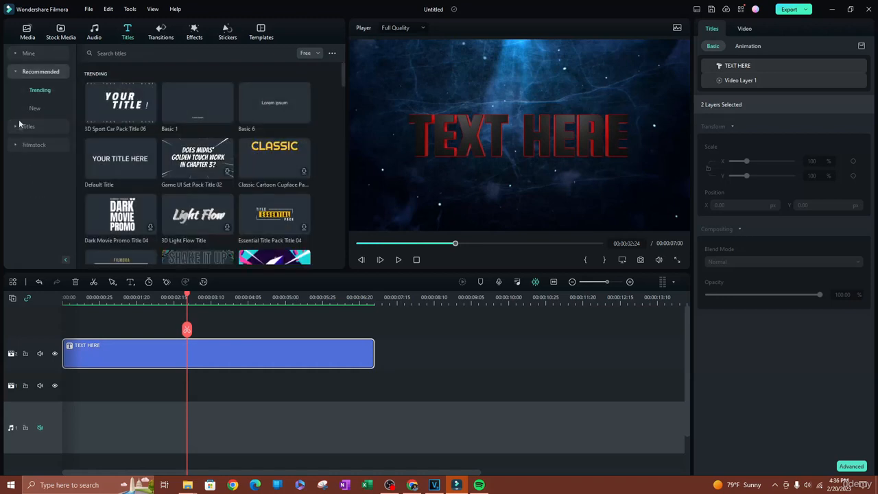
left_click(15, 55)
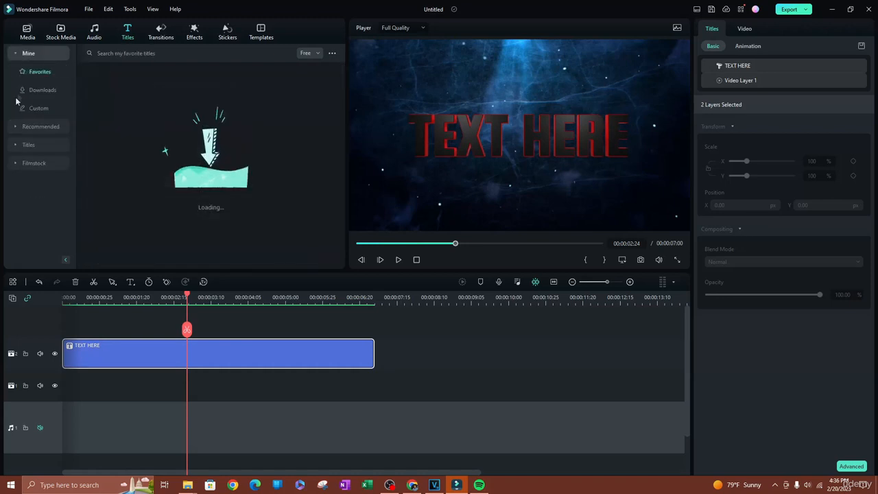
left_click(17, 55)
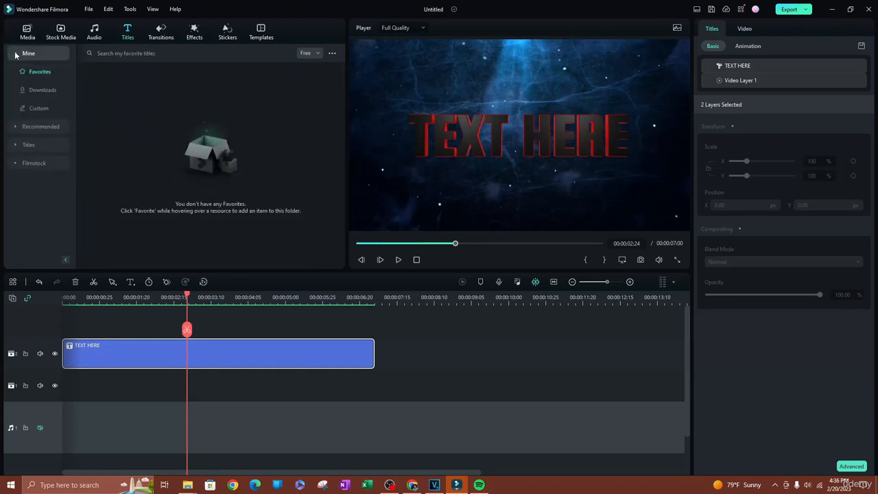
left_click(41, 109)
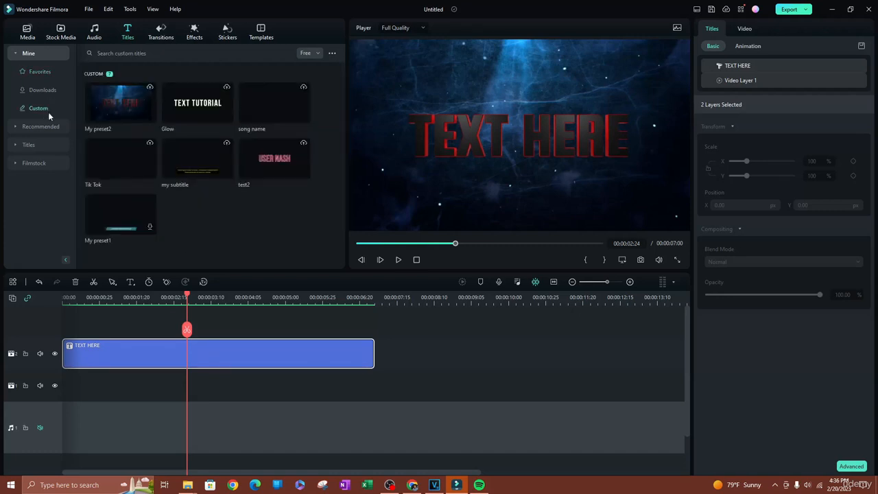
left_click(182, 123)
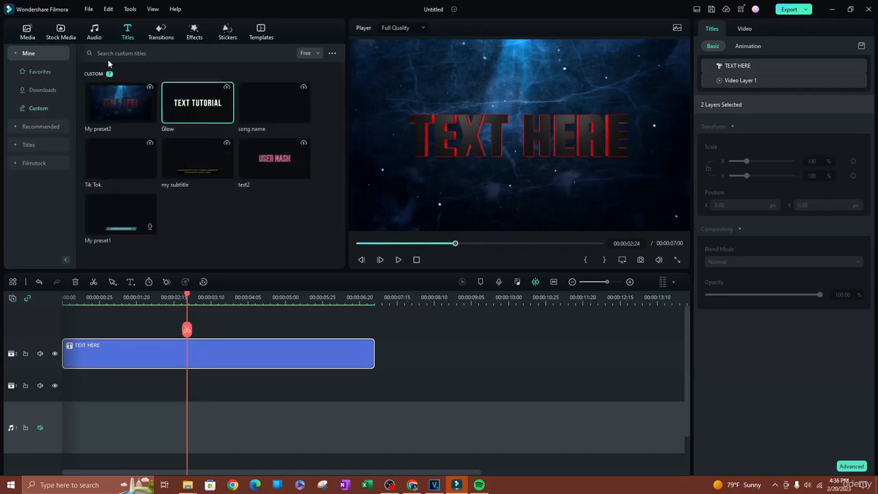
left_click(123, 120)
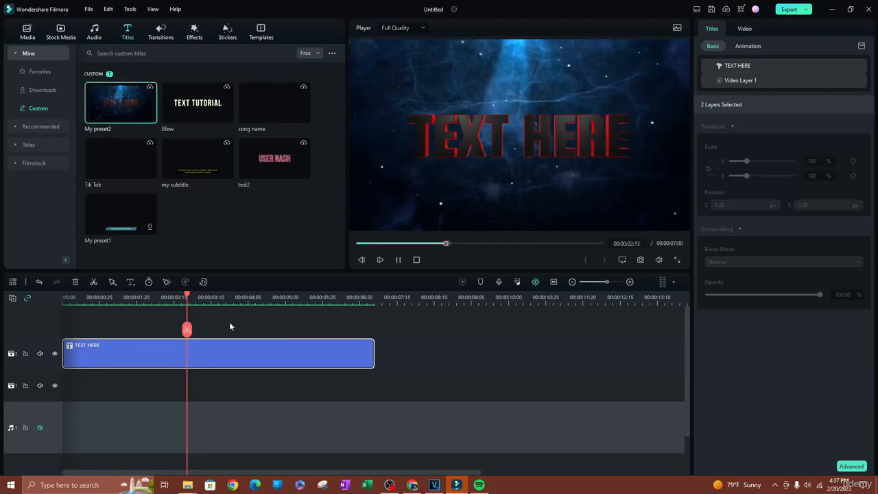
Step: Replace the timeline title with My preset2 at the start of track 2 and play it
key("Delete")
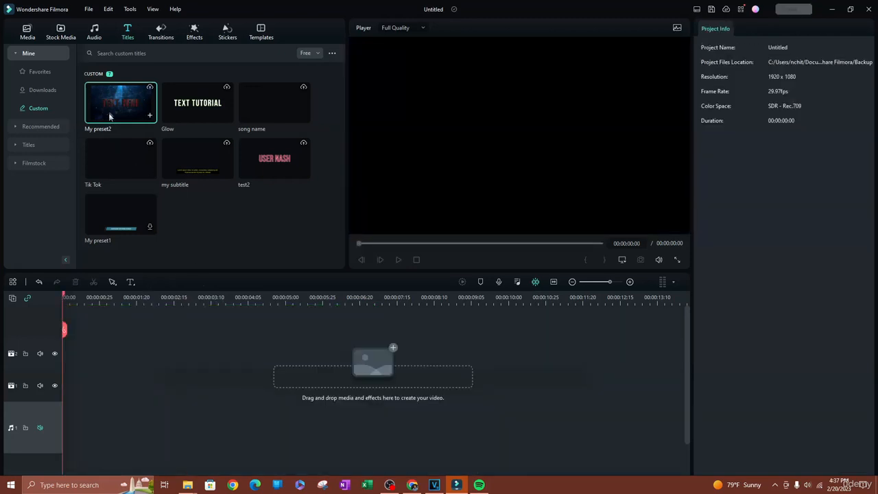
left_click_drag(168, 275, 63, 354)
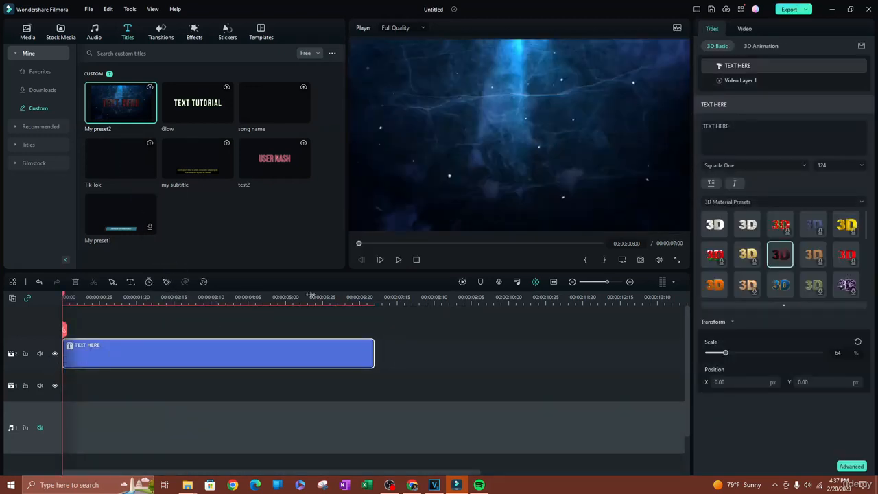
key("space")
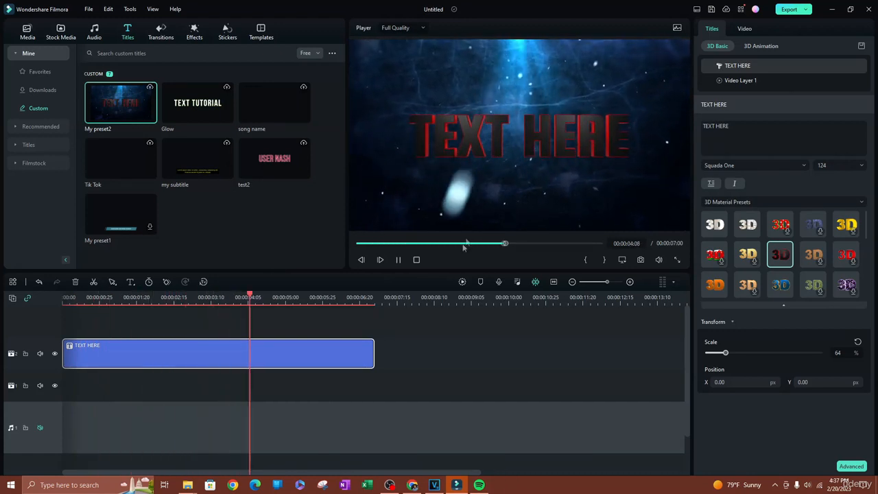
key("space")
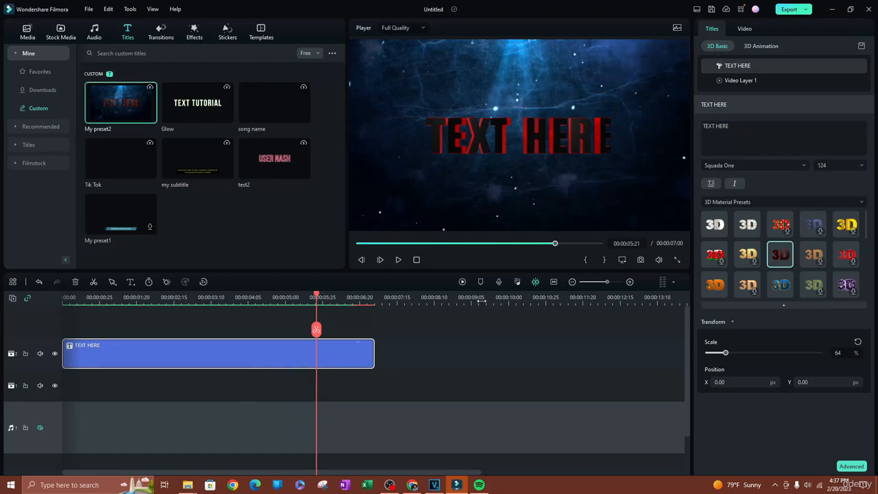
Step: Inspect the title's Video Layer 1 in the advanced text editor and close the editor without applying anything
left_click(740, 82)
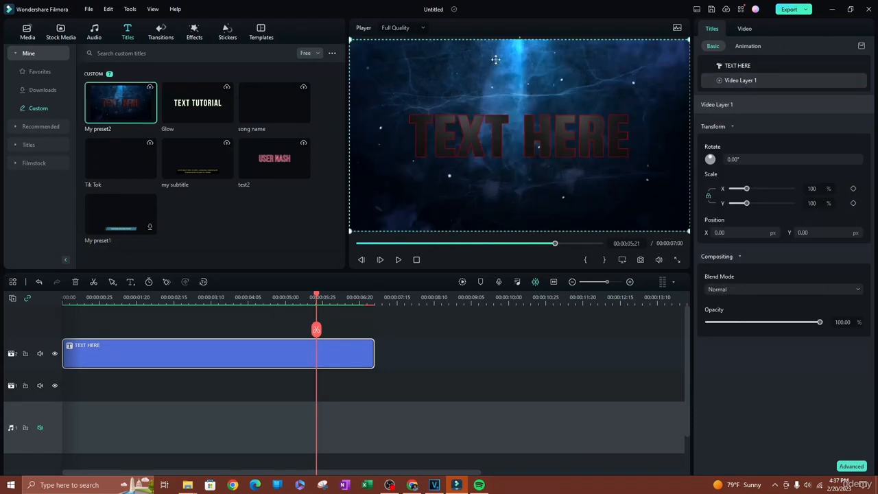
left_click(861, 466)
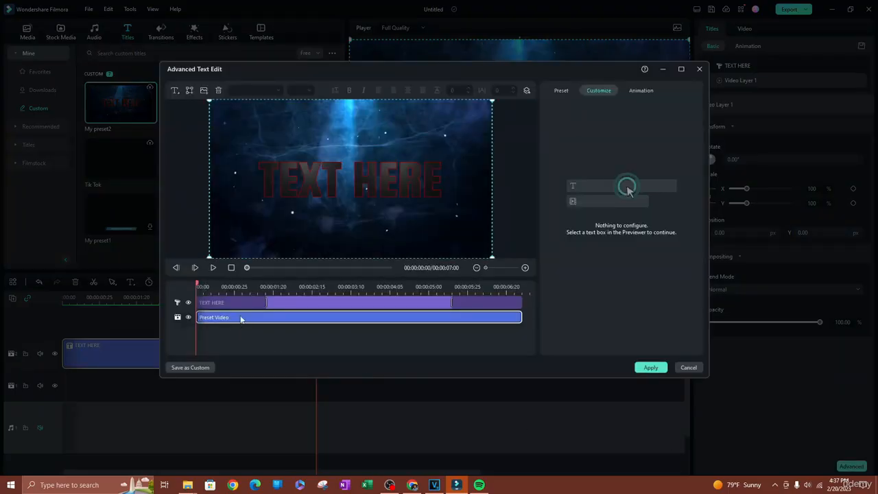
left_click(689, 371)
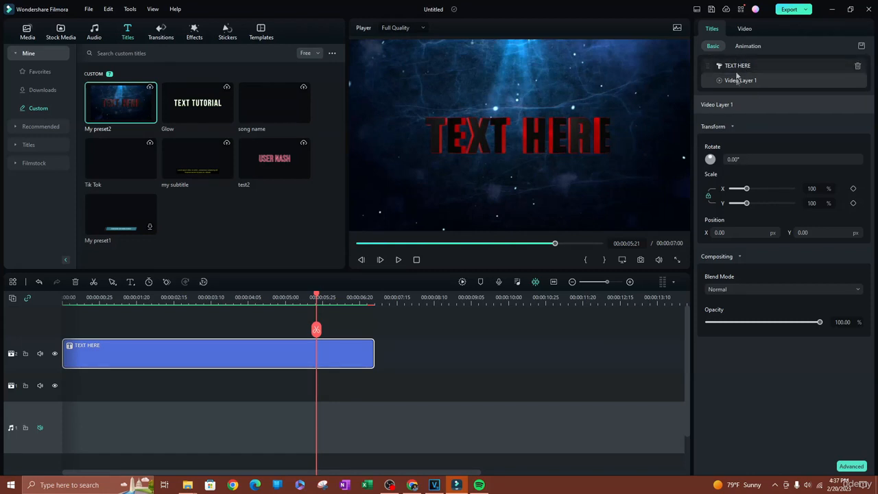
Step: Try deleting Video Layer 1 from the title, and undo the deletion
mouse_move(862, 82)
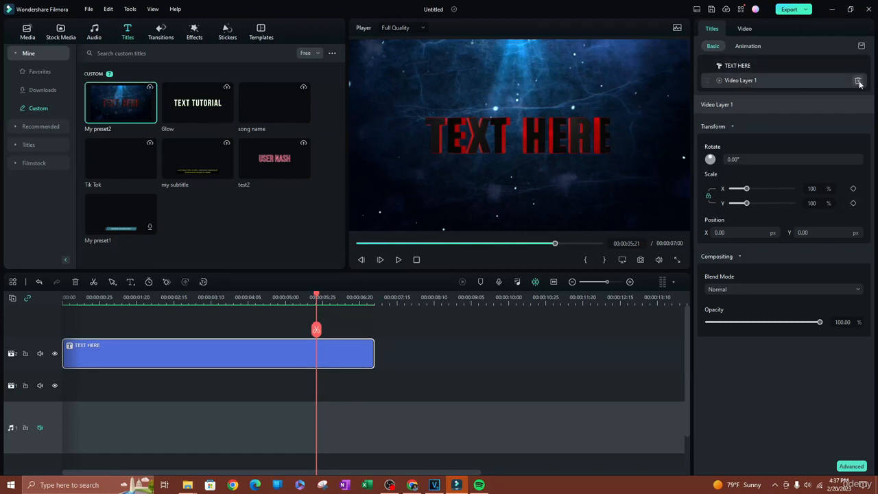
left_click(858, 81)
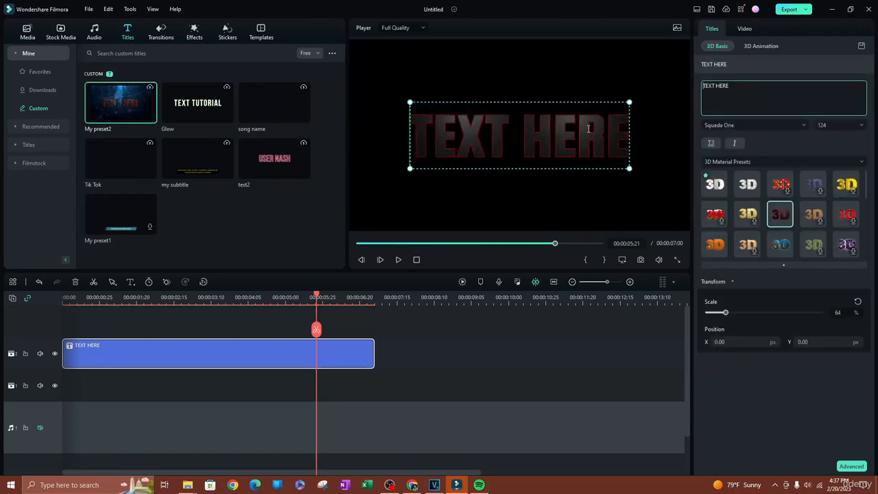
key("ctrl+z")
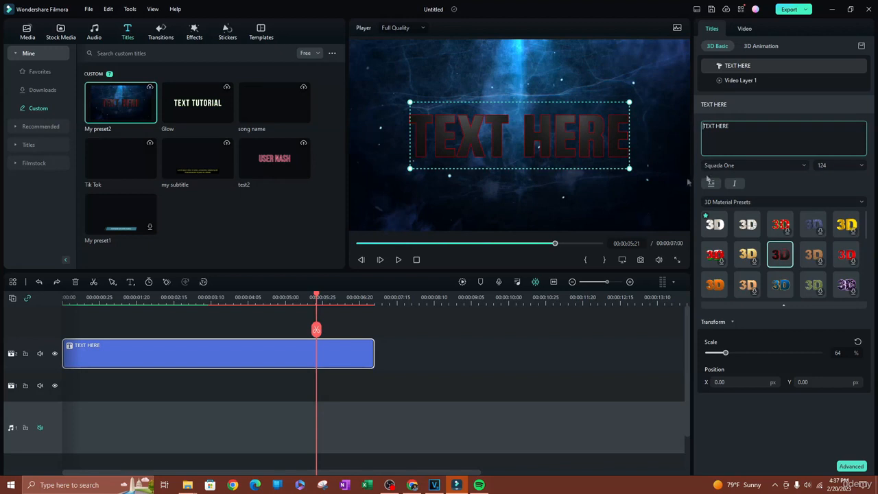
Step: Review the title's 3D animation and basic text settings, and scale the whole title uniformly to 107.38%
left_click(755, 47)
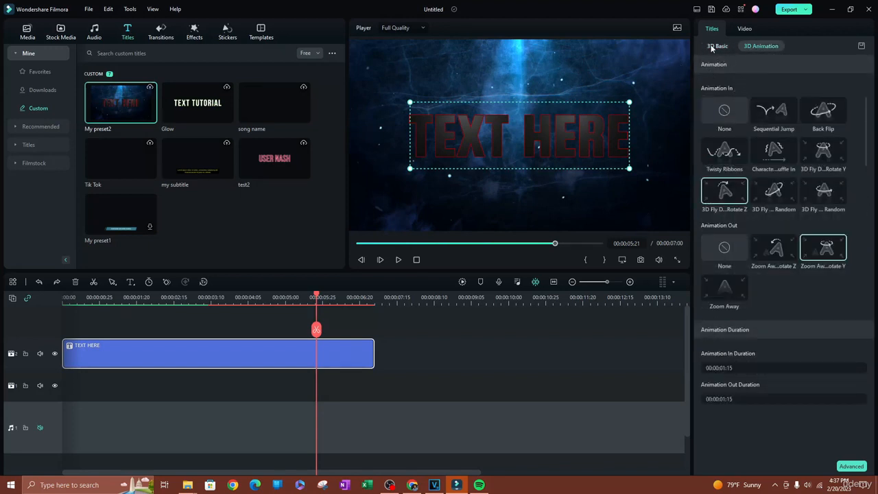
left_click(722, 47)
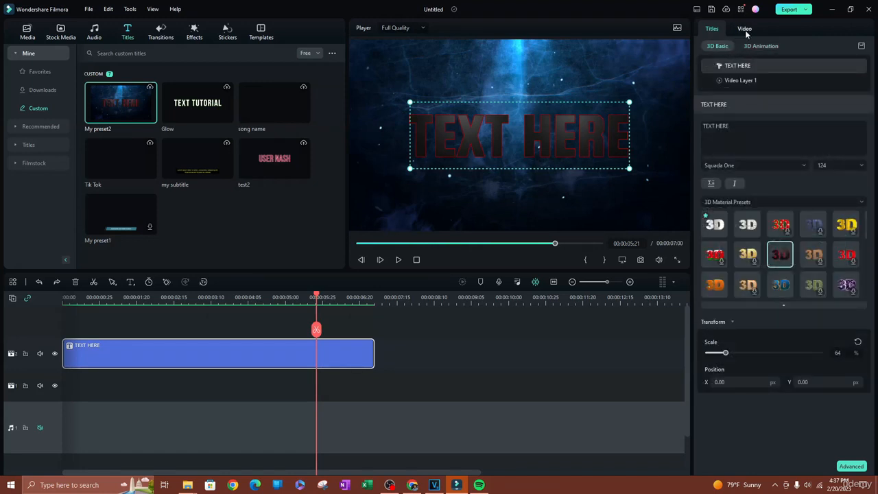
left_click(745, 30)
mouse_move(744, 113)
left_mouse_down()
mouse_move(755, 114)
mouse_move(747, 117)
left_mouse_up()
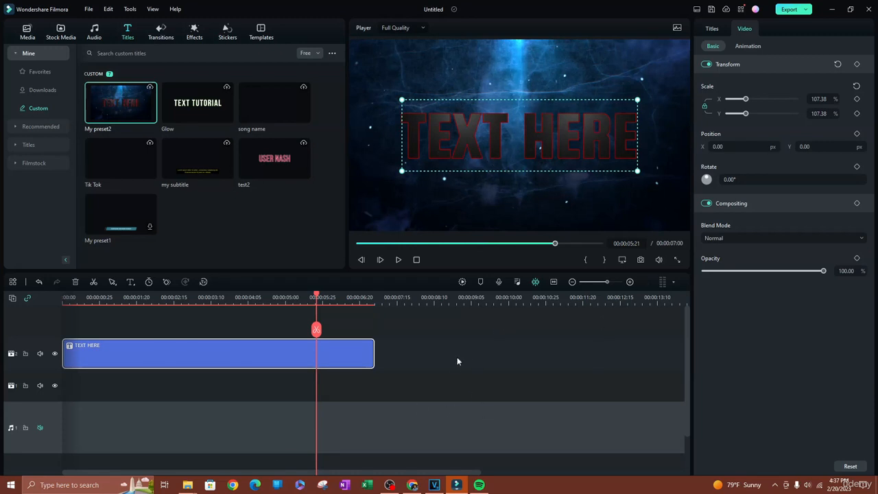
left_click(390, 485)
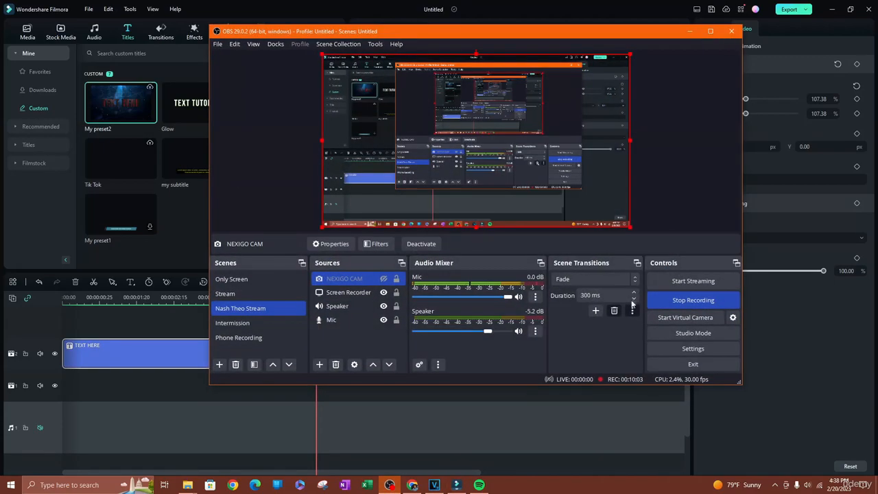